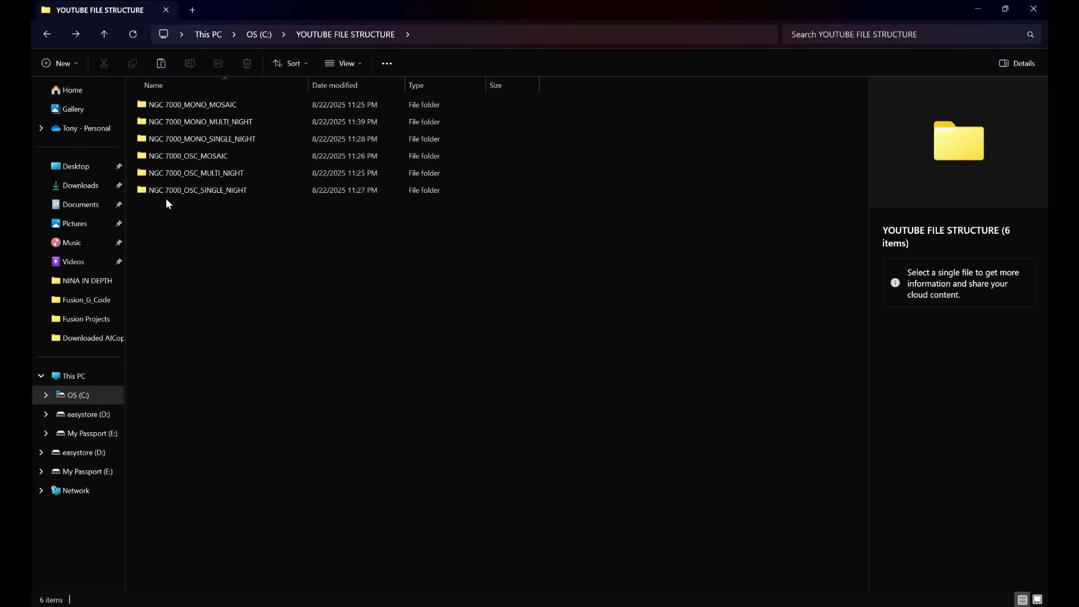
Examine the folder layouts of NGC 7000_OSC_SINGLE_NIGHT and NGC 7000_OSC_MULTI_NIGHT, including the NIGHT 1 subfolder, and return to YOUTUBE FILE STRUCTURE
double_click(141, 191)
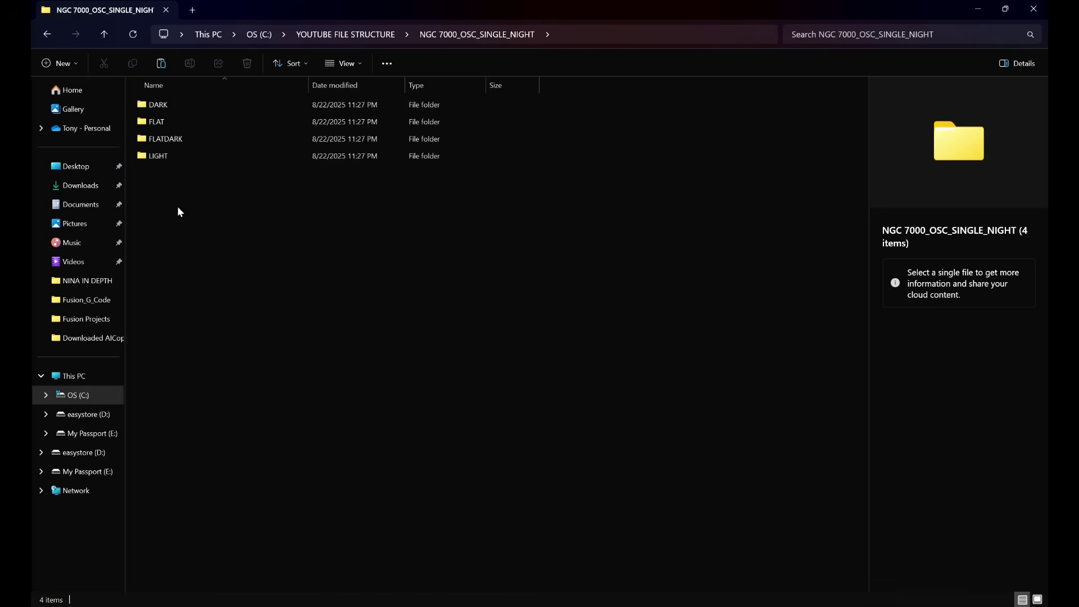
left_click(48, 34)
left_click(211, 239)
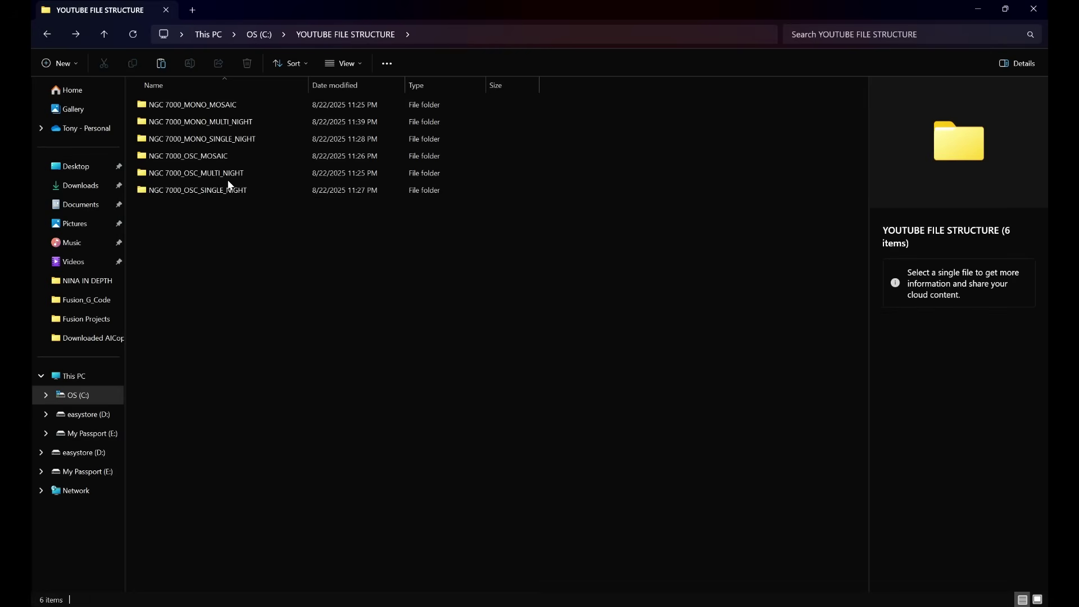
double_click(142, 176)
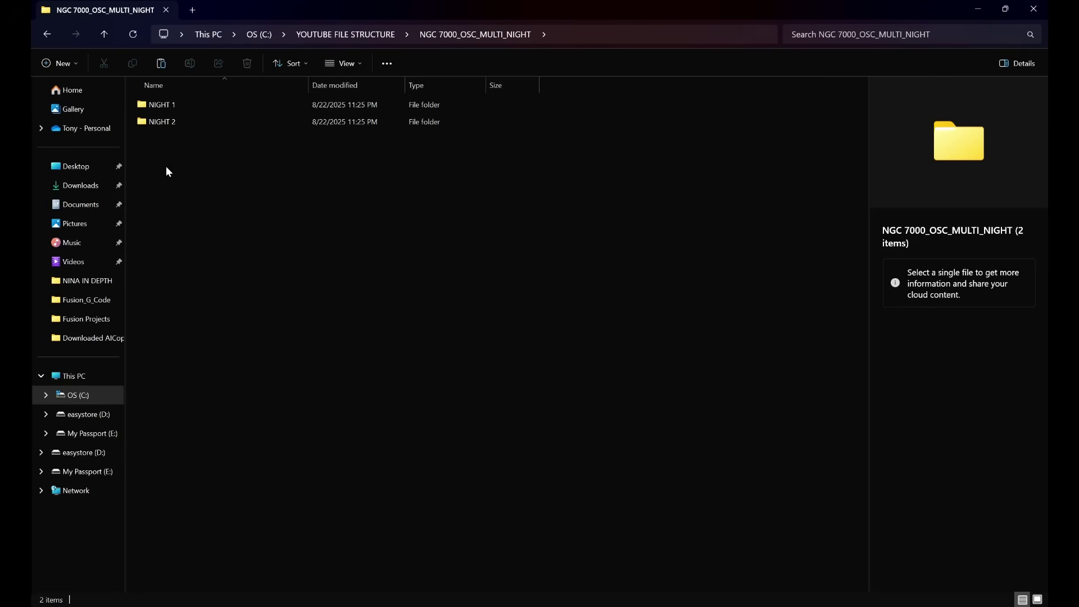
double_click(149, 107)
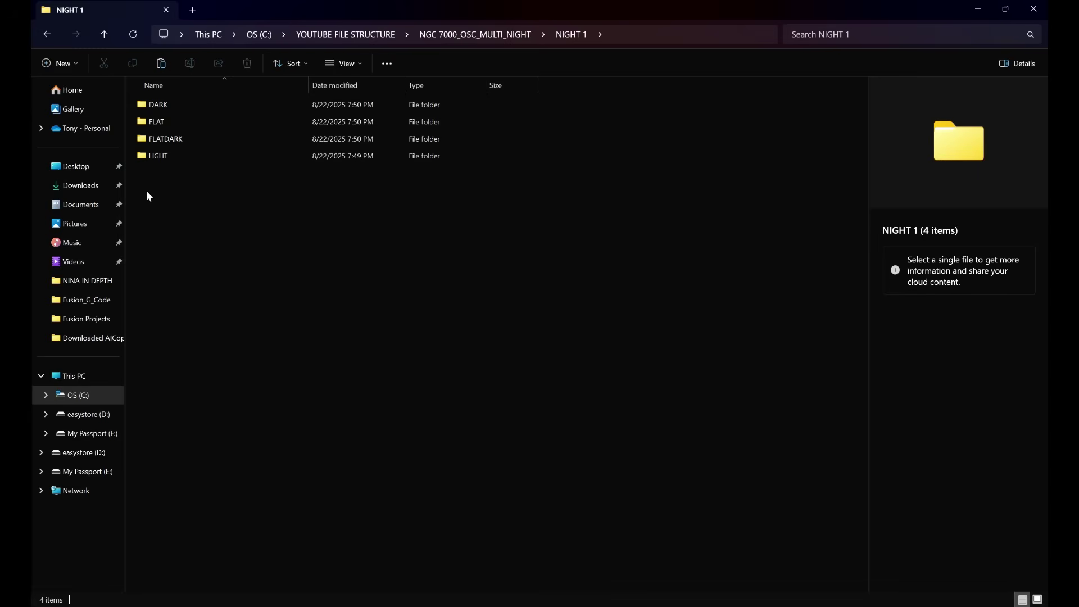
left_click(47, 35)
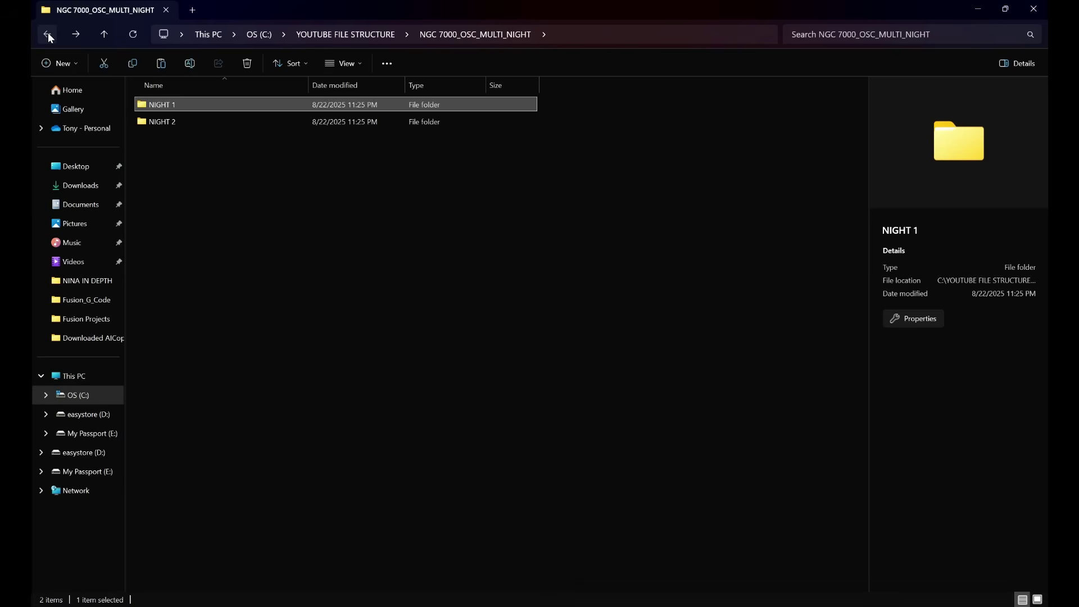
left_click(49, 34)
left_click(250, 235)
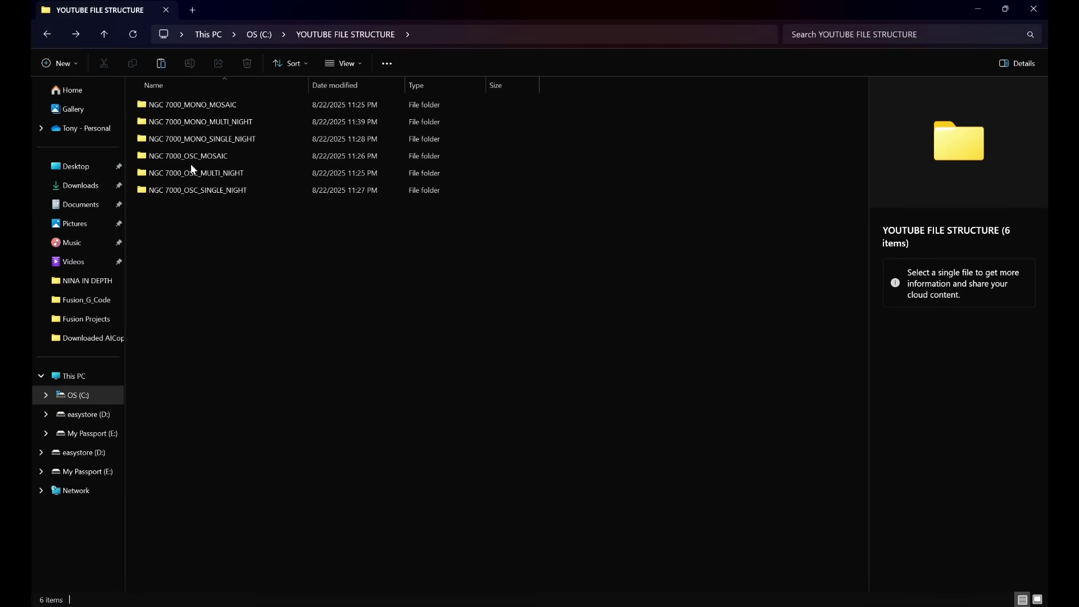
Examine the NGC 7000_OSC_MOSAIC folder down through PANEL 1 to NIGHT 1, and return to YOUTUBE FILE STRUCTURE
double_click(145, 157)
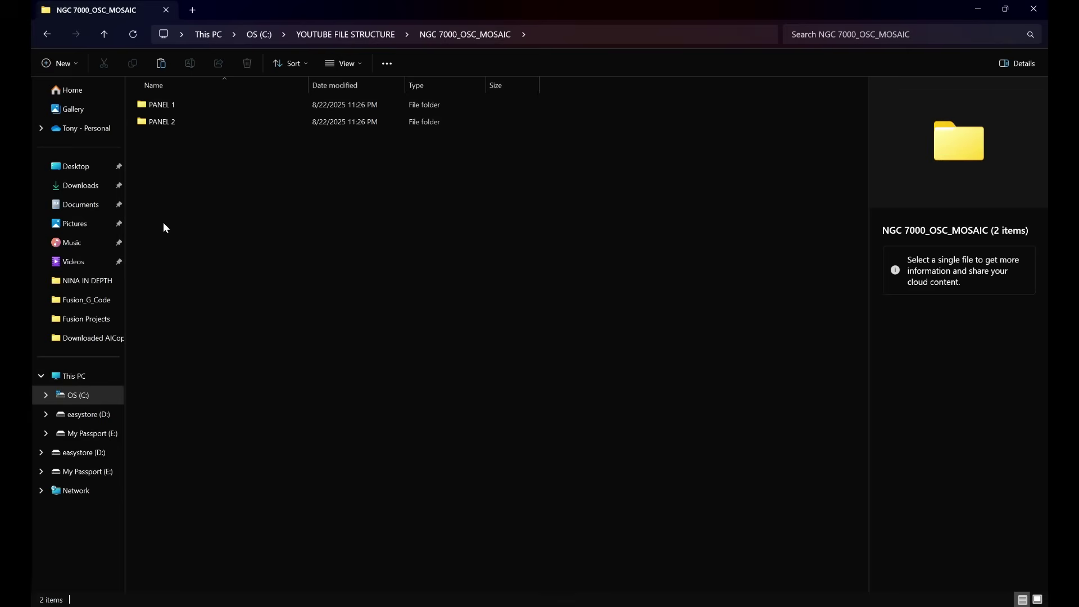
double_click(158, 107)
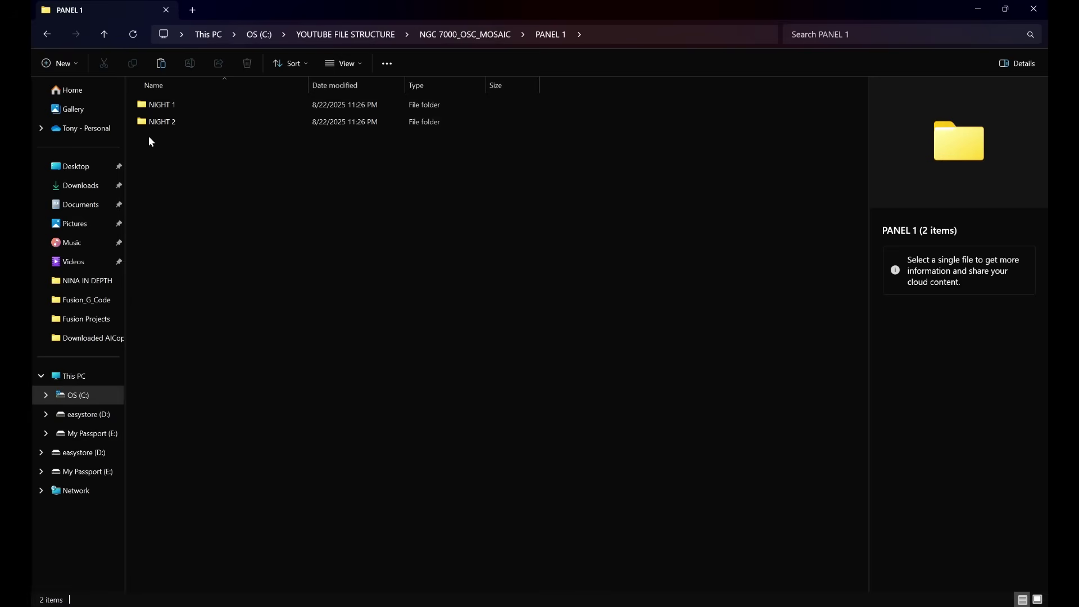
double_click(150, 105)
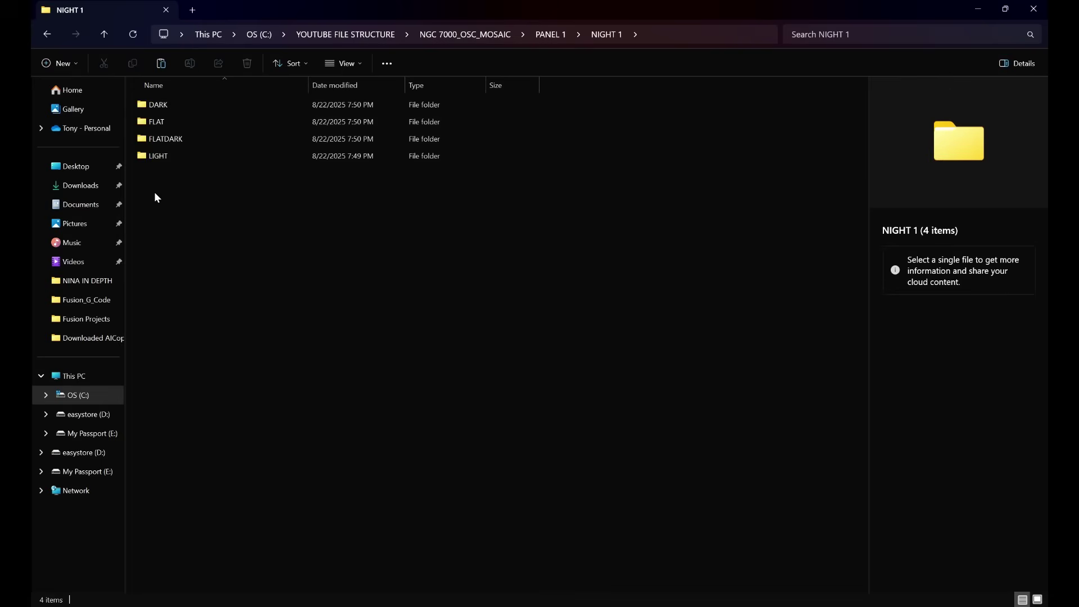
left_click(48, 34)
left_click(48, 34)
left_click(48, 35)
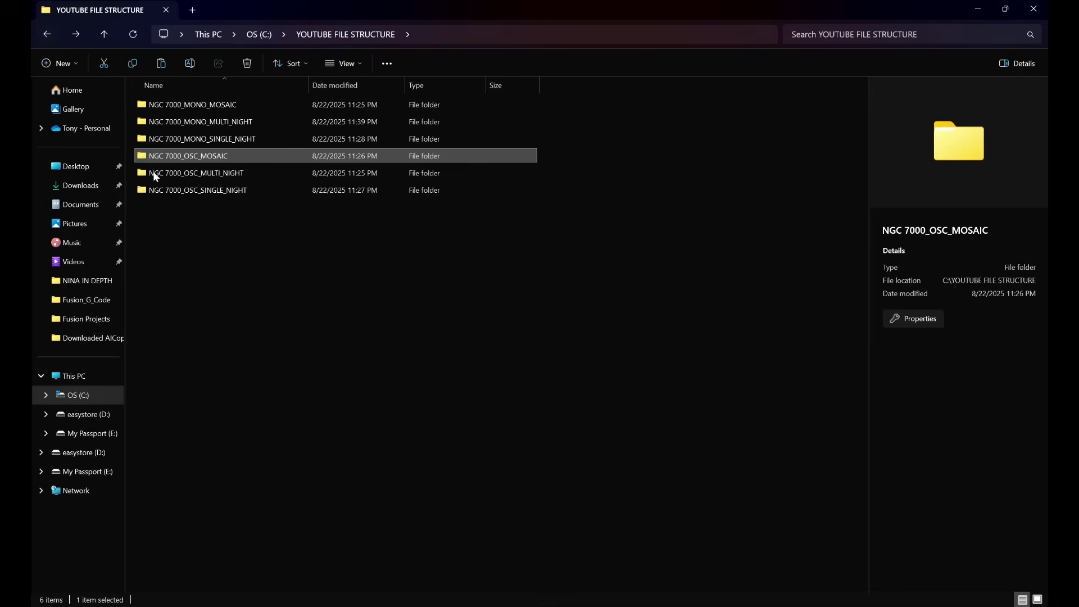
left_click(291, 312)
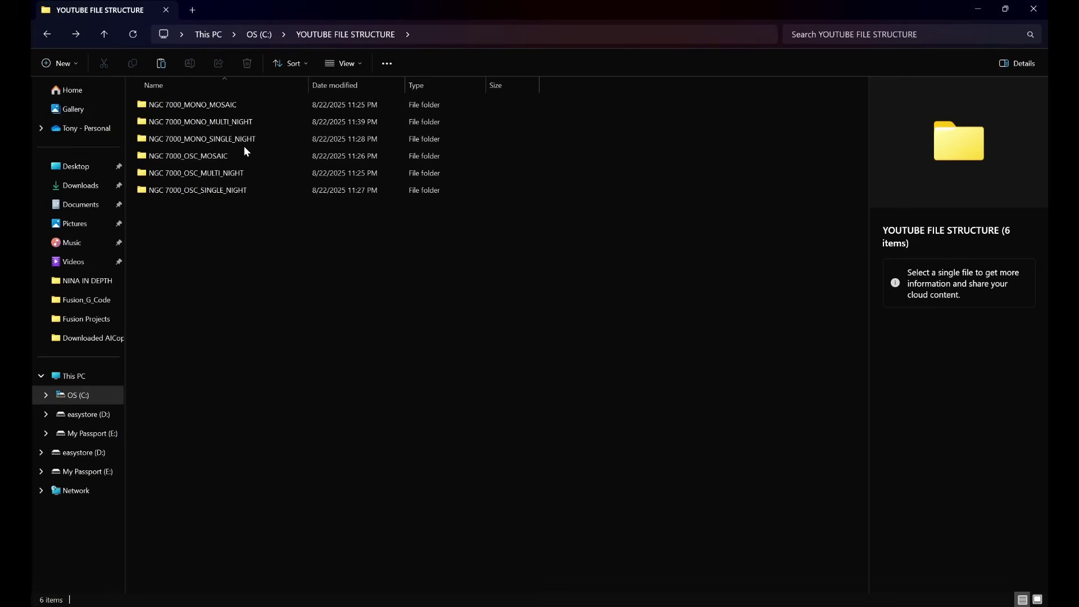
Examine the B filter folders inside NGC 7000_MONO_SINGLE_NIGHT and NGC 7000_MONO_MULTI_NIGHT, including NIGHT 1 of the multi-night set
double_click(153, 145)
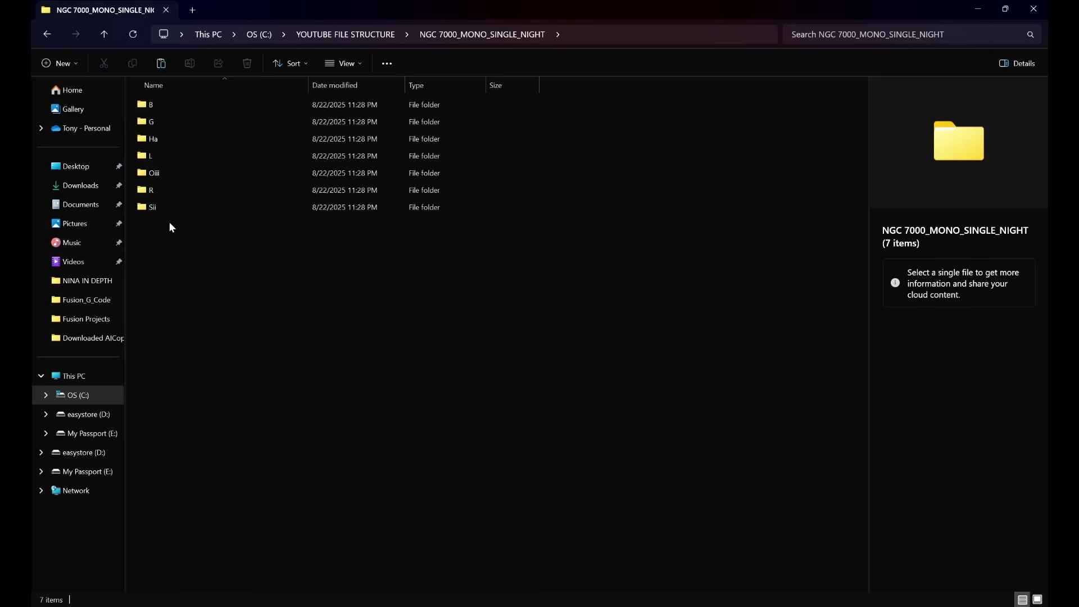
double_click(146, 106)
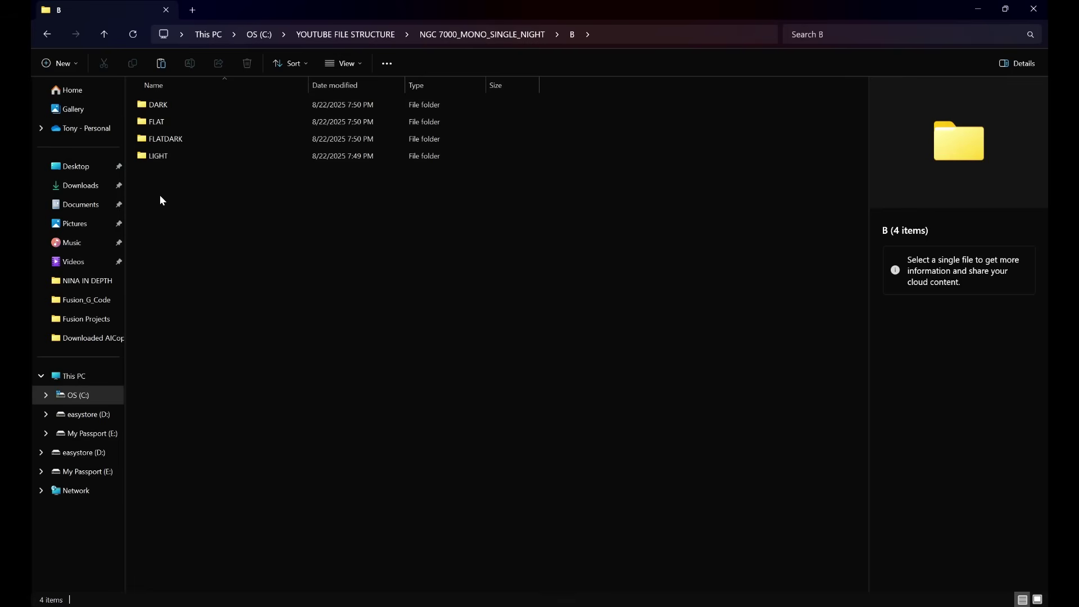
left_click(49, 41)
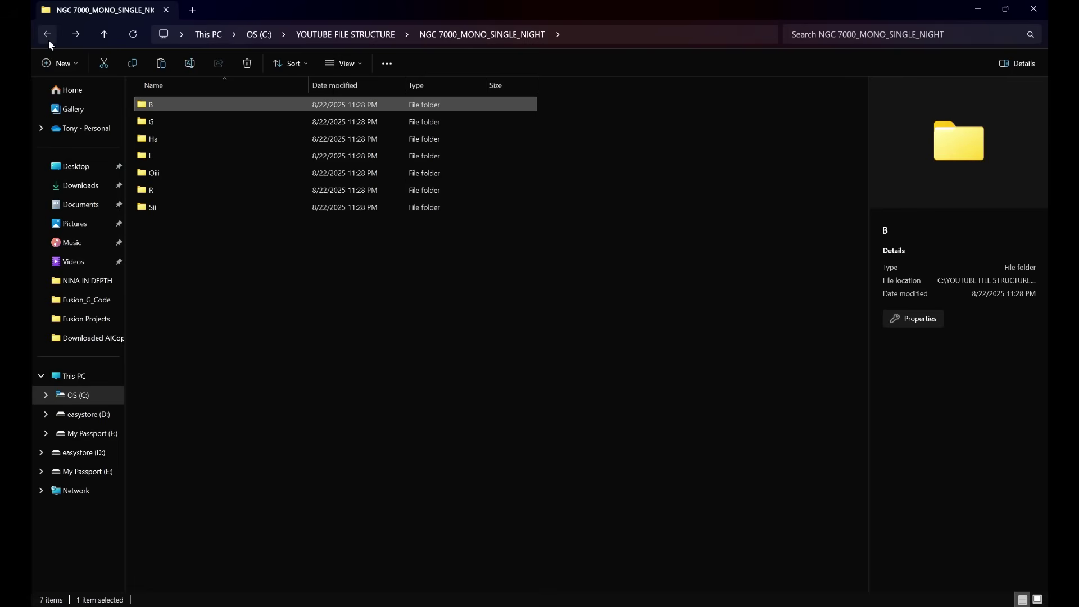
left_click(49, 41)
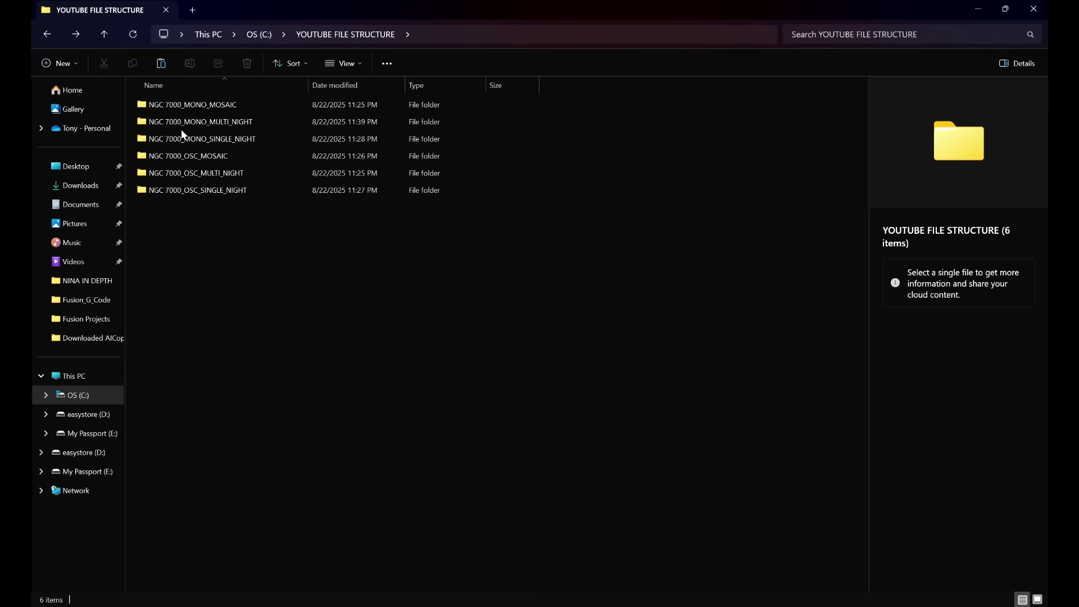
double_click(147, 126)
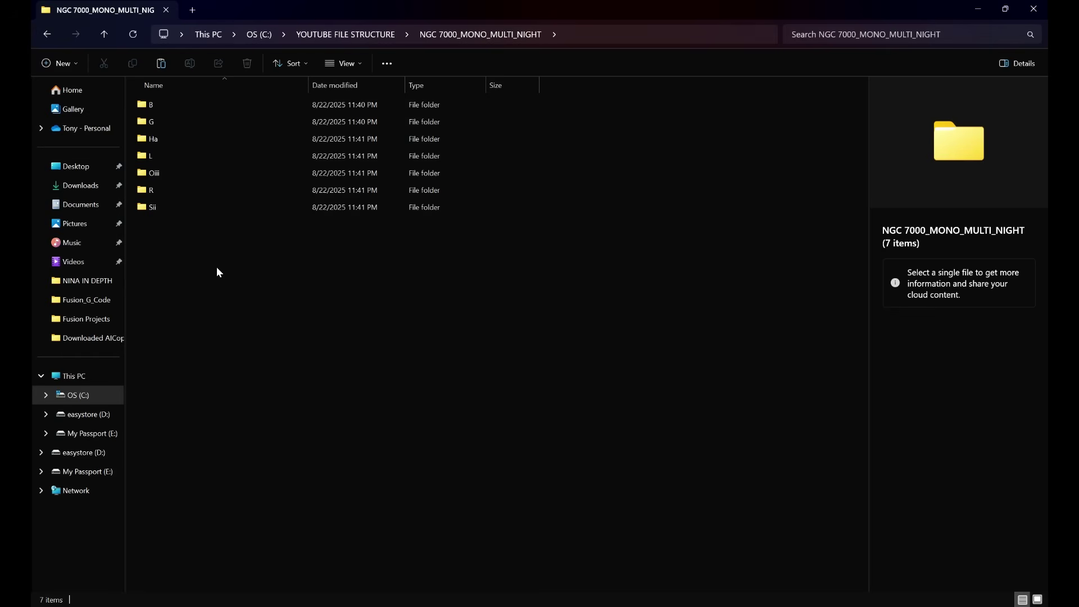
double_click(149, 105)
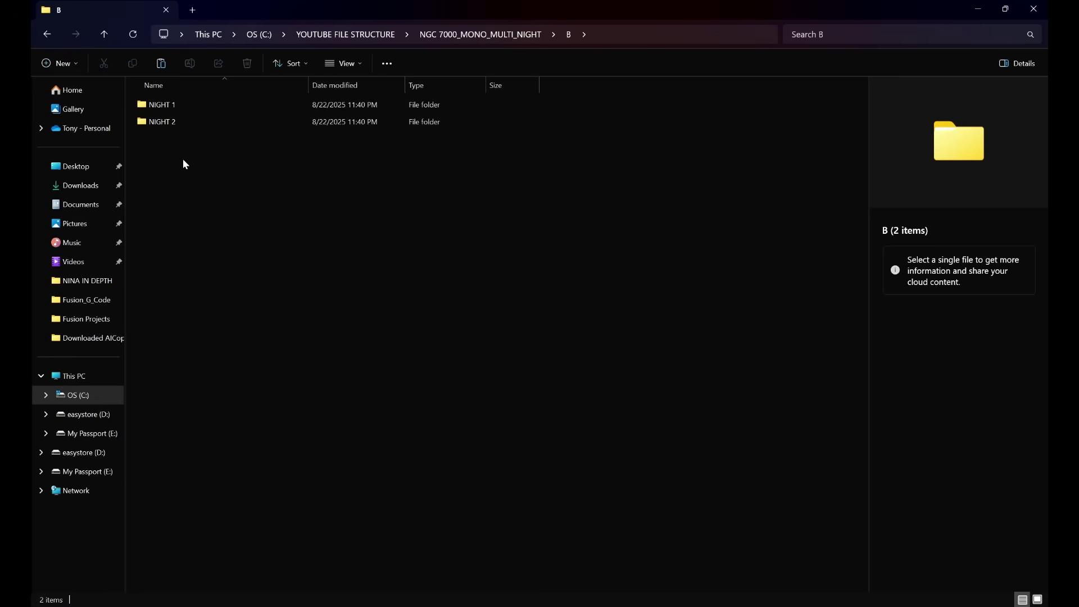
double_click(161, 106)
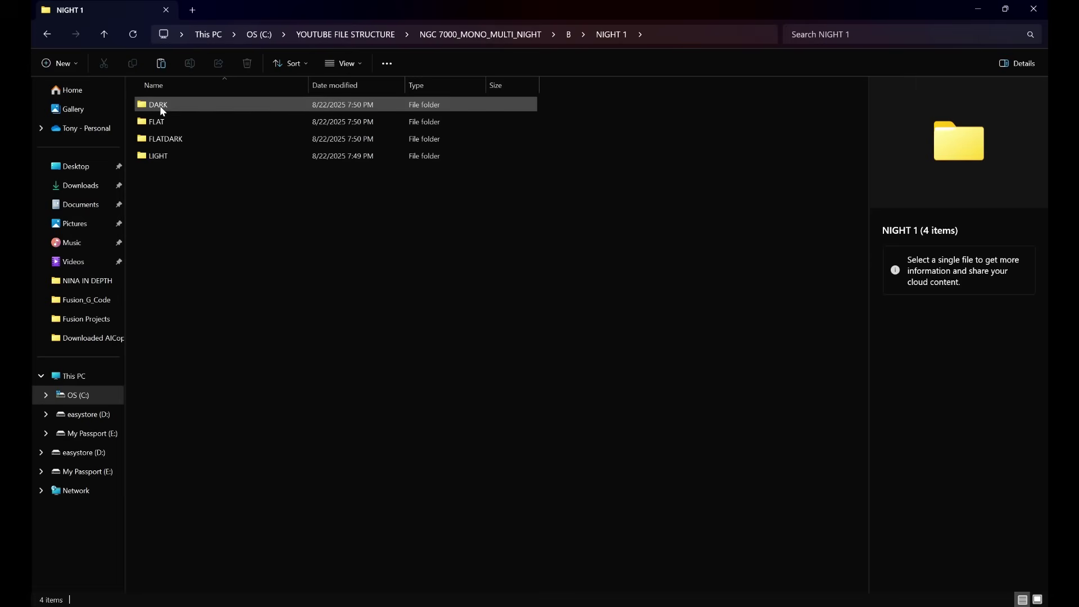
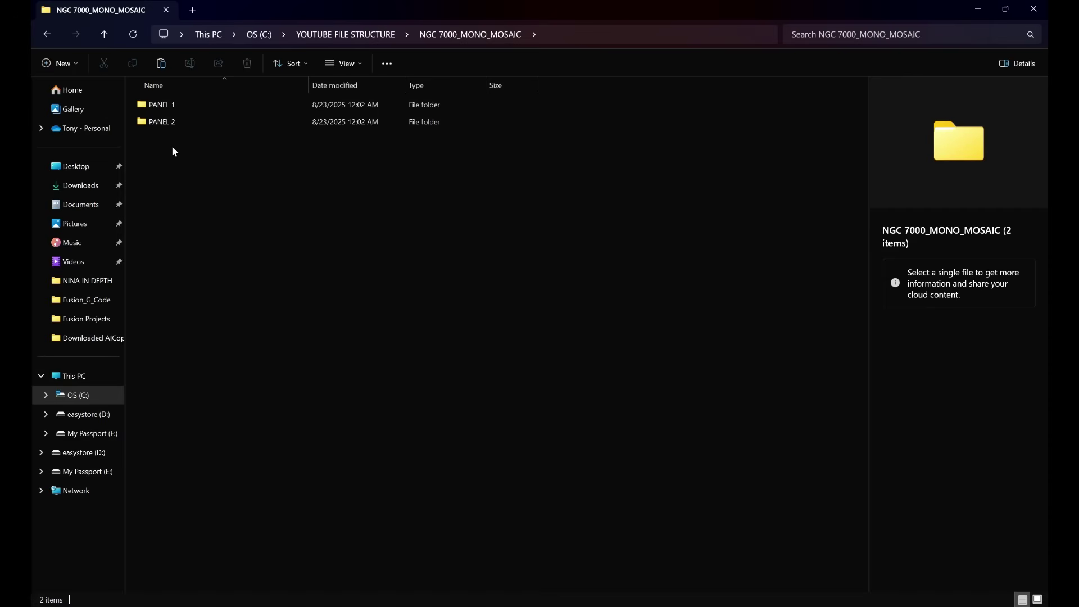
Examine the NGC 7000_MONO_MOSAIC folder down through PANEL 1 and filter B to NIGHT 1
double_click(149, 105)
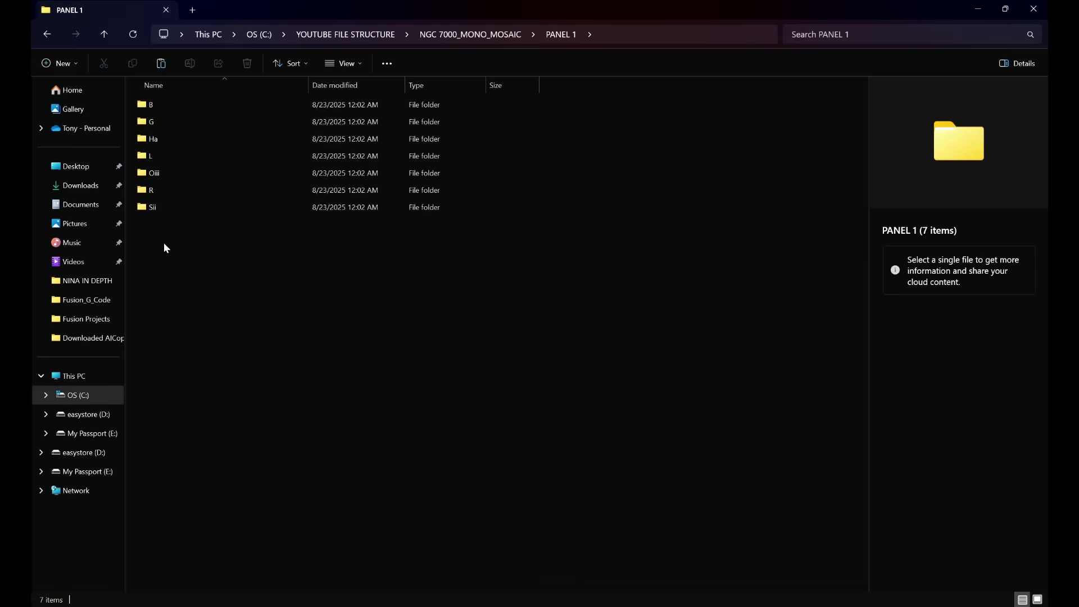
double_click(149, 105)
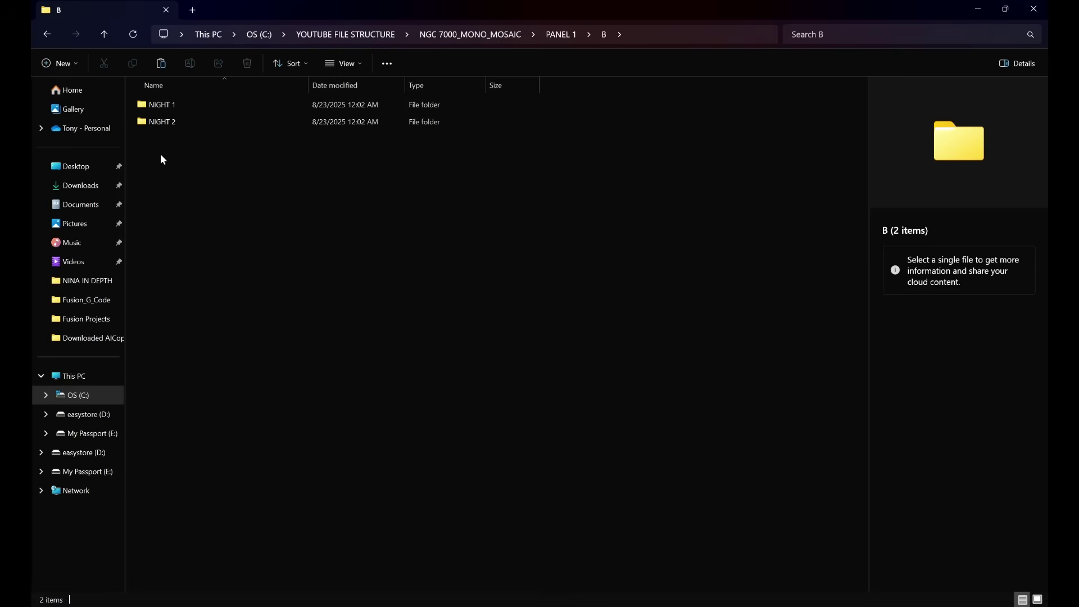
double_click(158, 104)
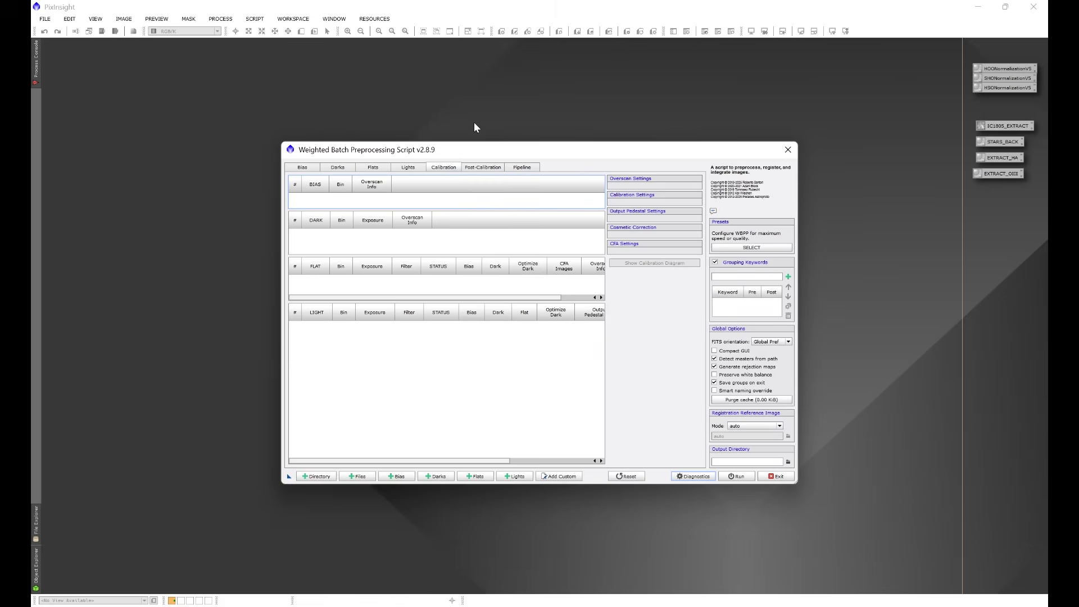
In PixInsight's Weighted Batch Preprocessing script, add all frames from the OIII directory of NGC 7000 CS200 and dismiss the diagnostic messages
left_click(312, 476)
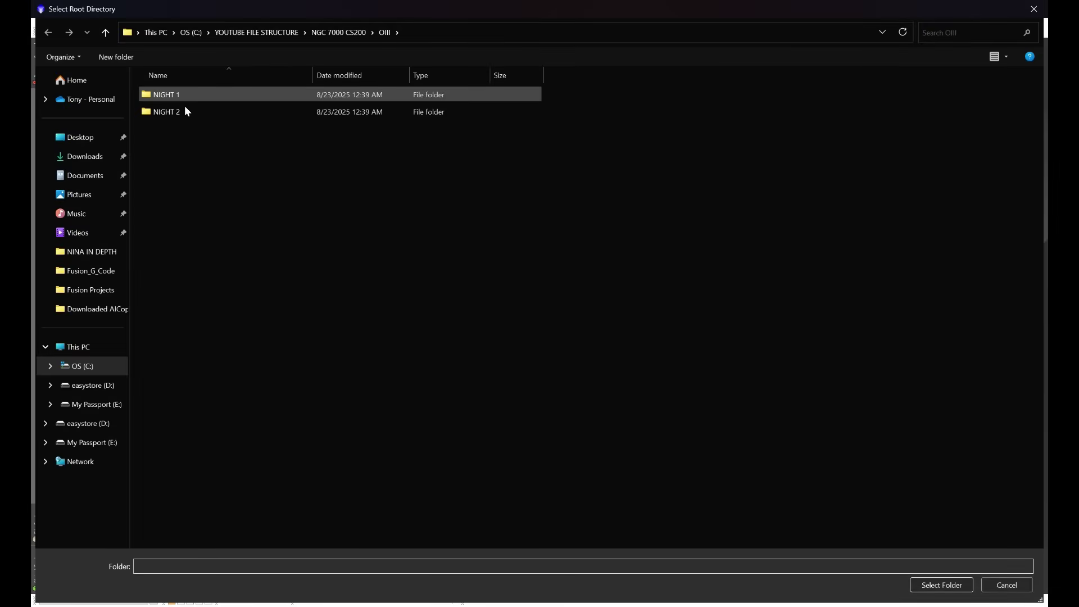
left_click(332, 31)
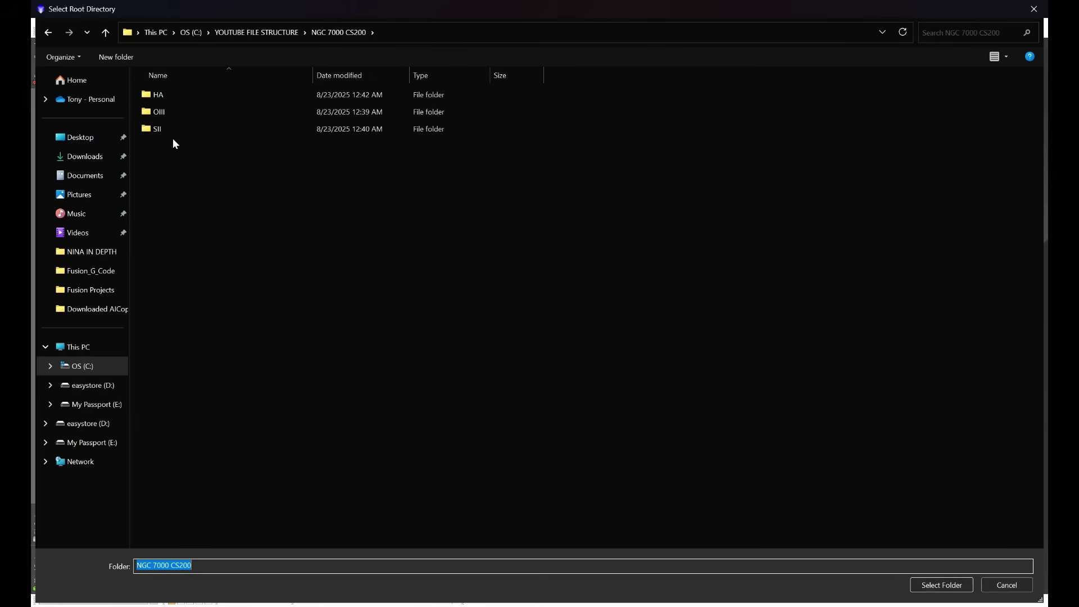
left_click(155, 112)
left_click(925, 586)
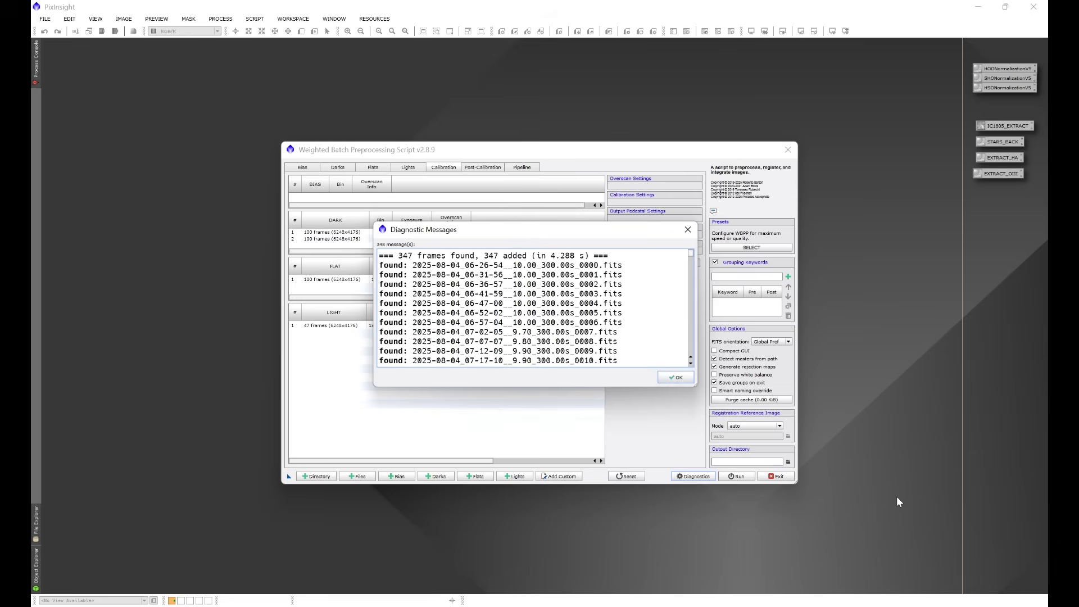
left_click(672, 377)
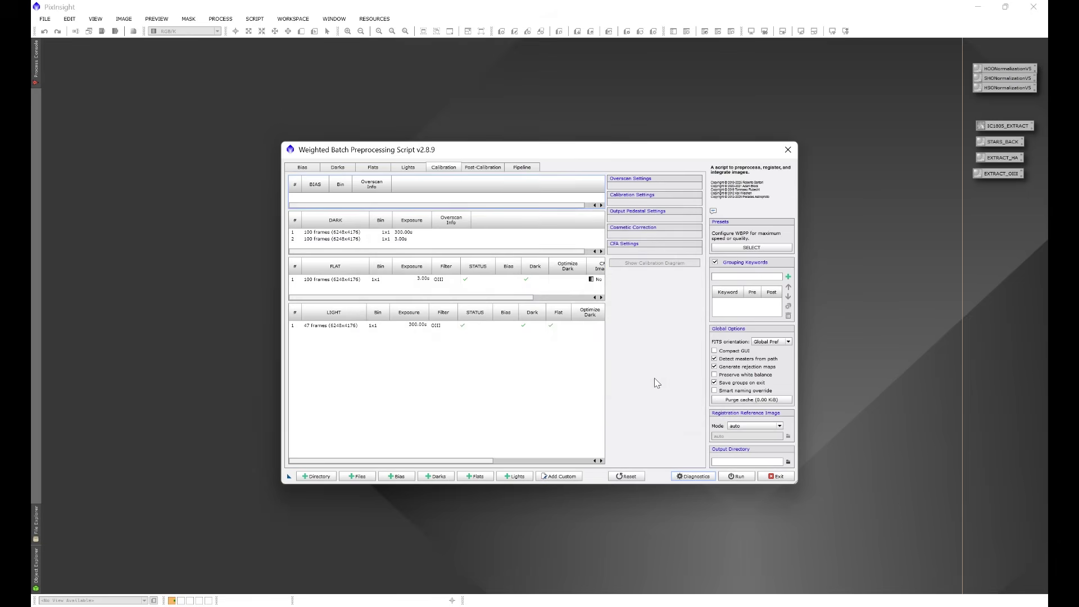
Review the loaded light, flat and dark frames, collapsing the 300 s and 3 s dark groups
left_click(421, 170)
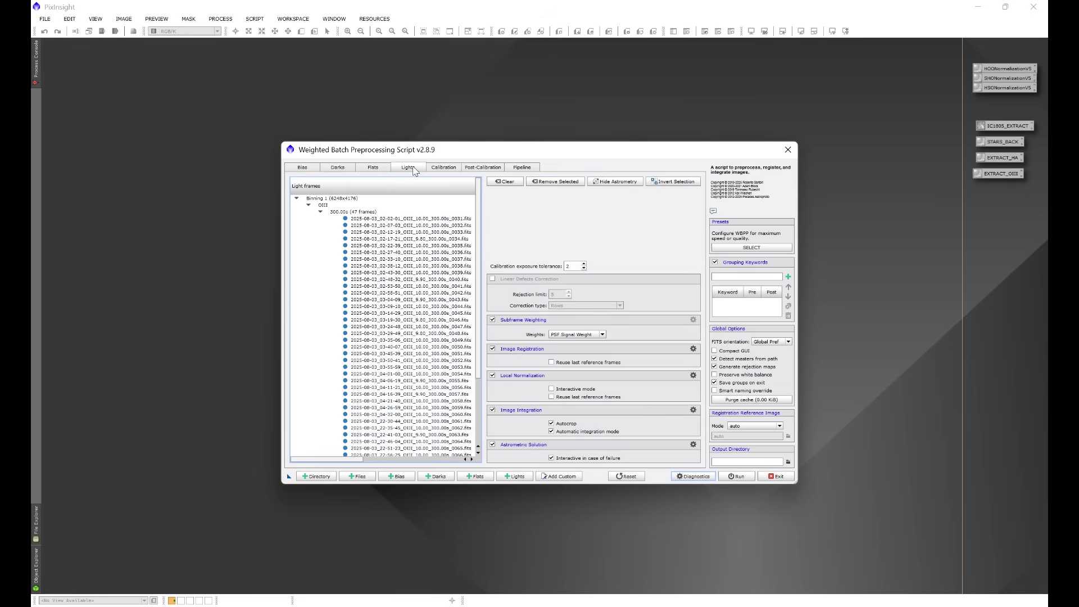
left_click(372, 169)
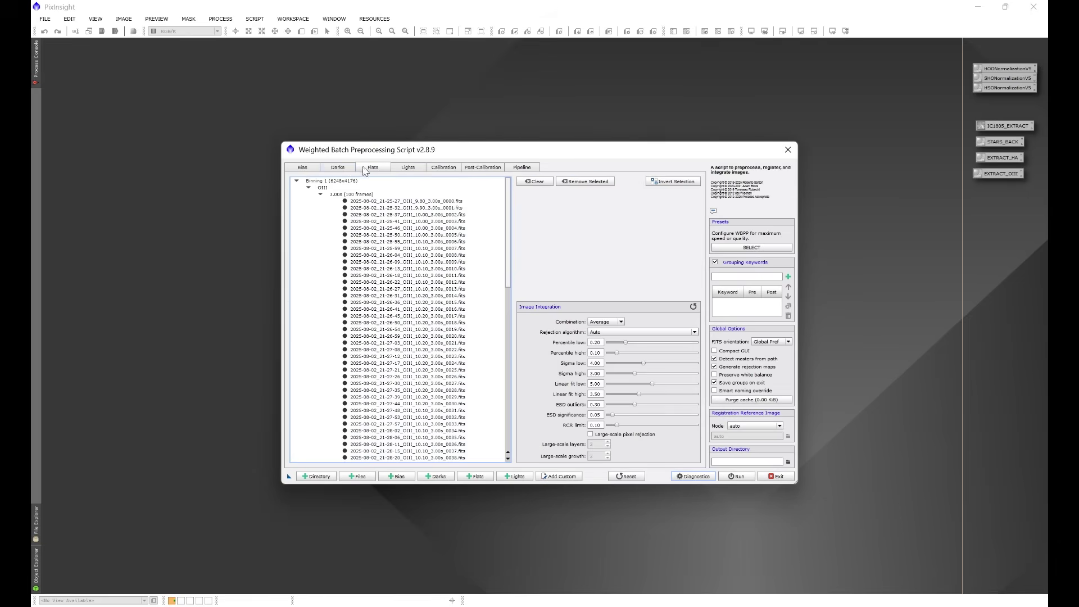
left_click(342, 170)
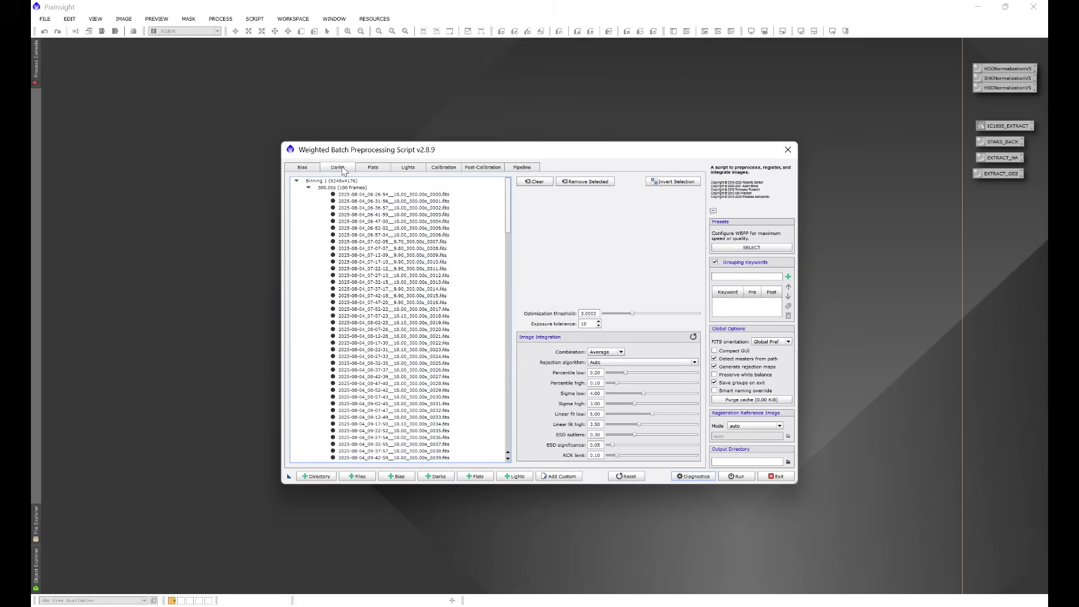
left_click(308, 187)
left_click(308, 193)
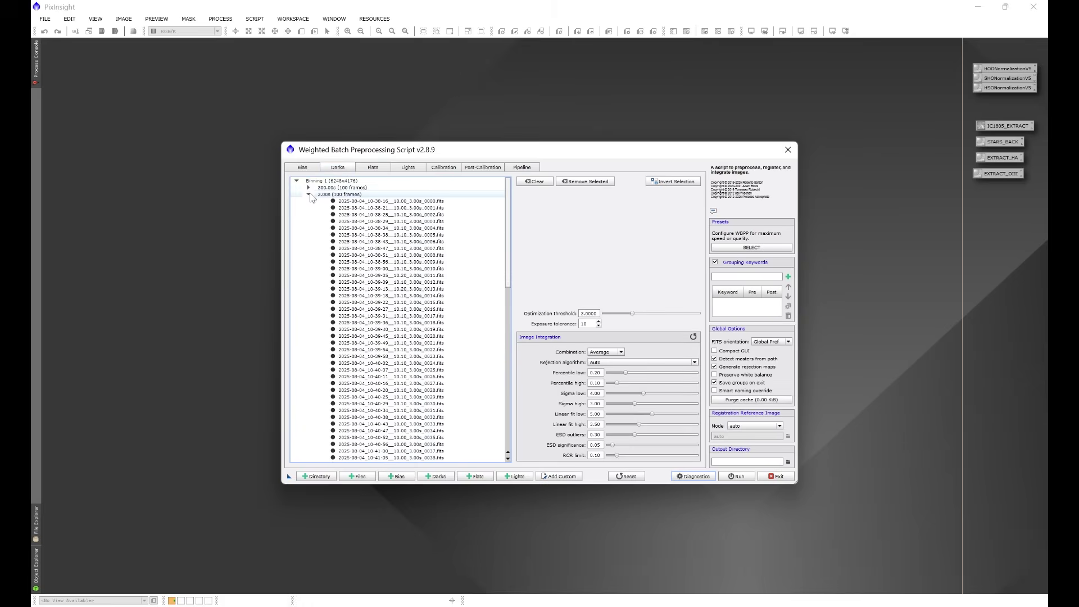
left_click(308, 195)
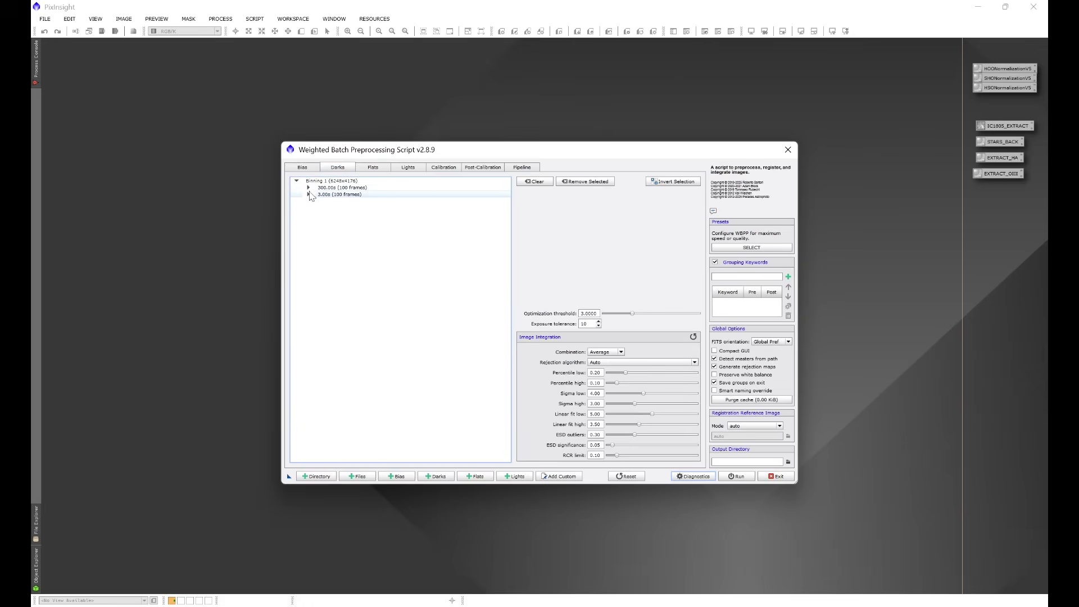
Add NIGHT as a grouping keyword for the loaded frames
left_click(714, 277)
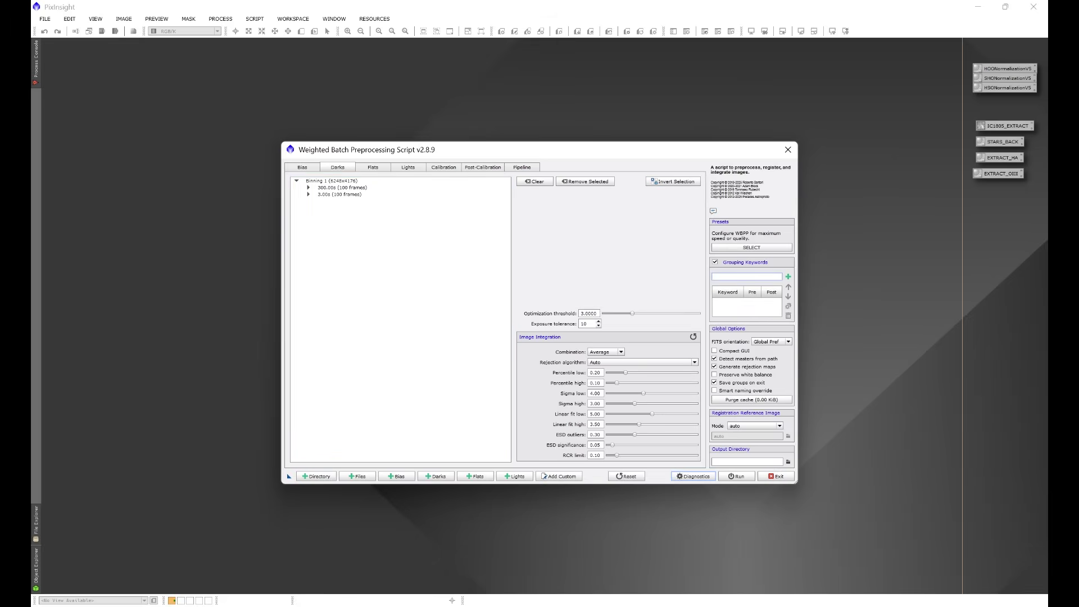
type("NIGH")
left_click(788, 276)
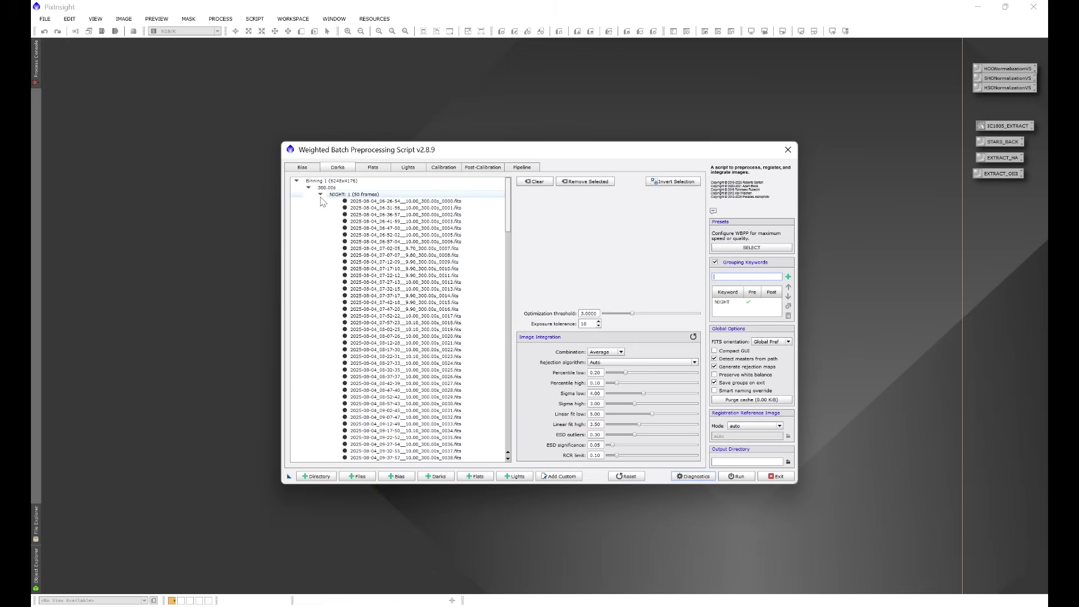
Check how the flat and light frames are grouped by night
left_click(368, 170)
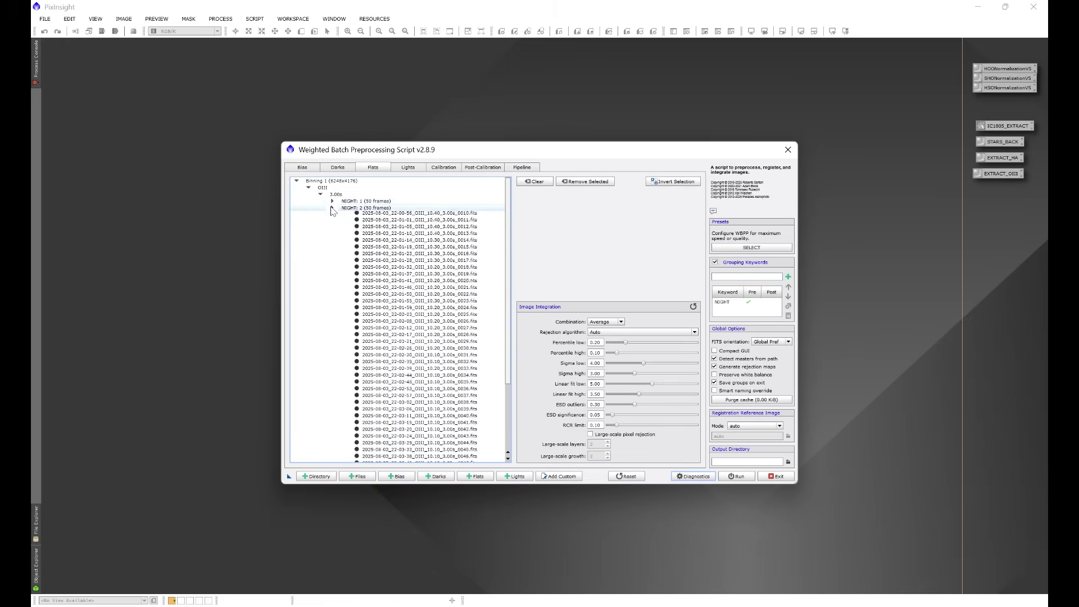
left_click(395, 170)
left_click(332, 219)
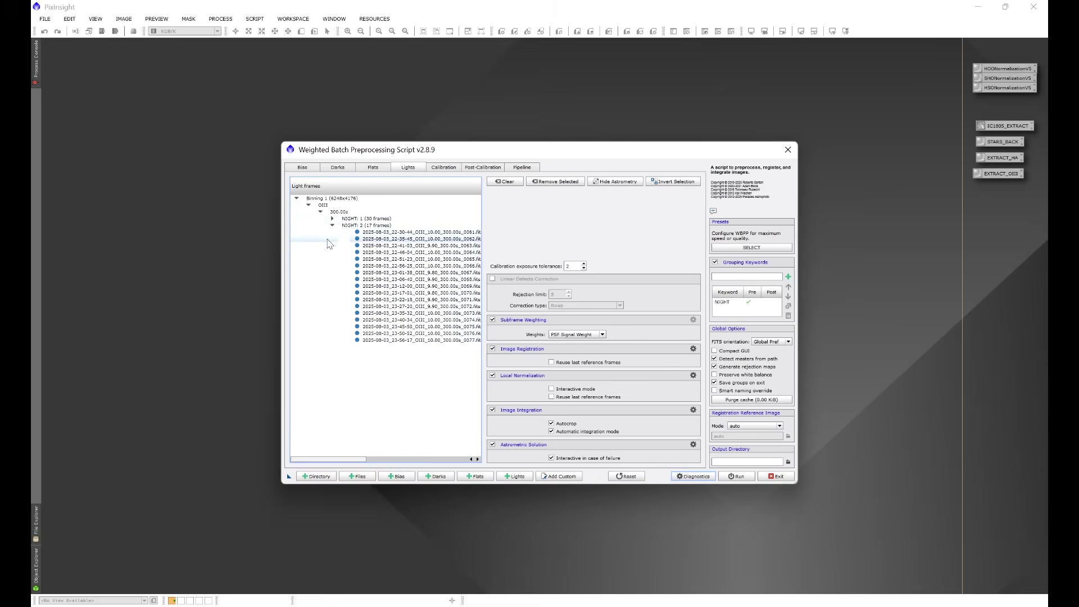
Check which darks and flats are matched to the NIGHT 2 light group and both flat groups in the calibration overview
left_click(332, 225)
left_click(439, 169)
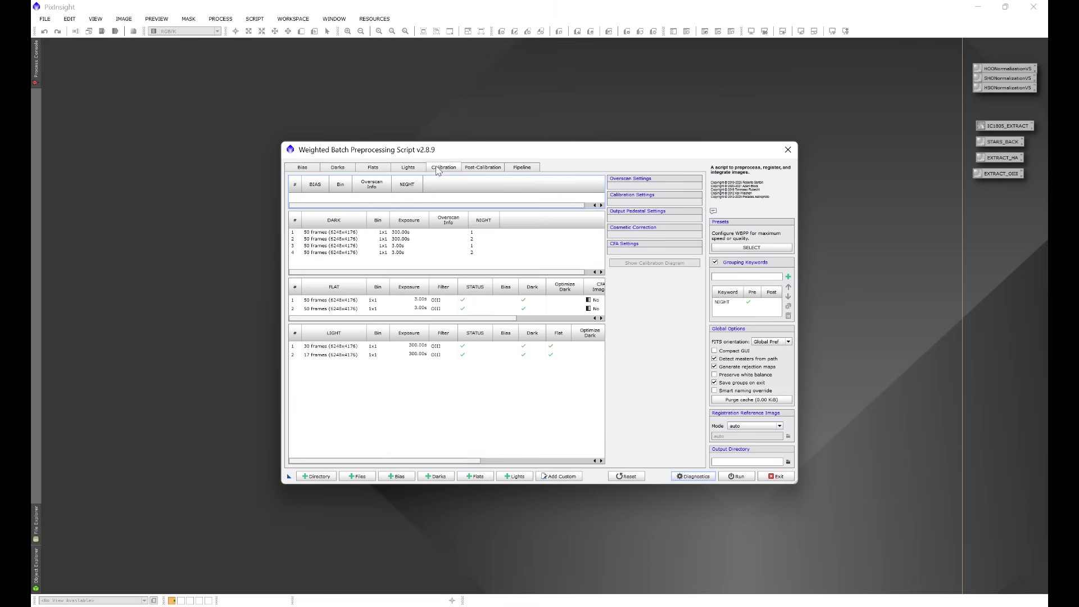
left_click(345, 355)
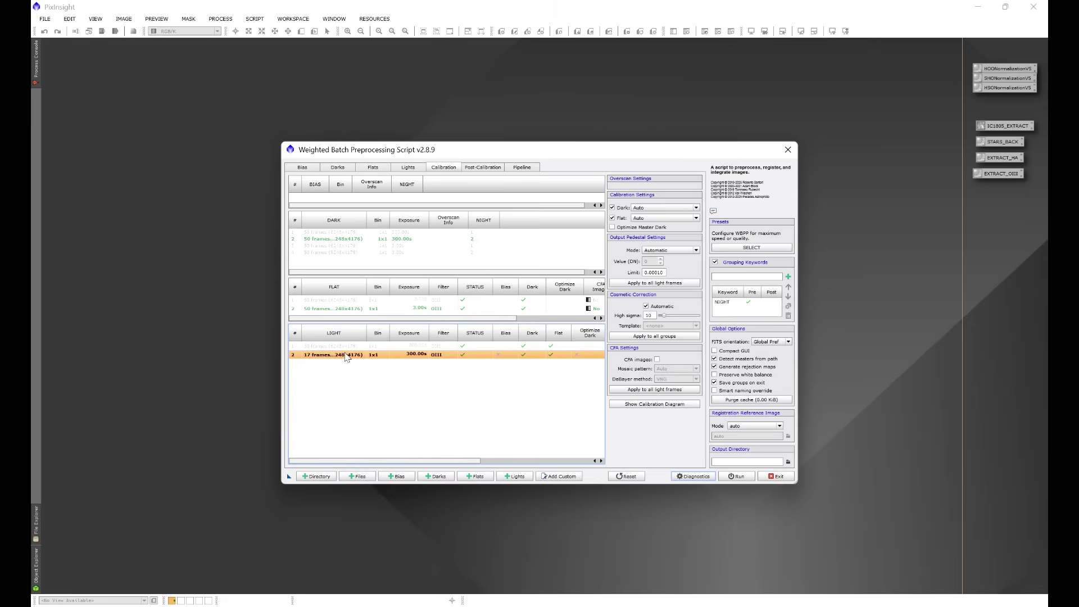
left_click(353, 309)
left_click(353, 302)
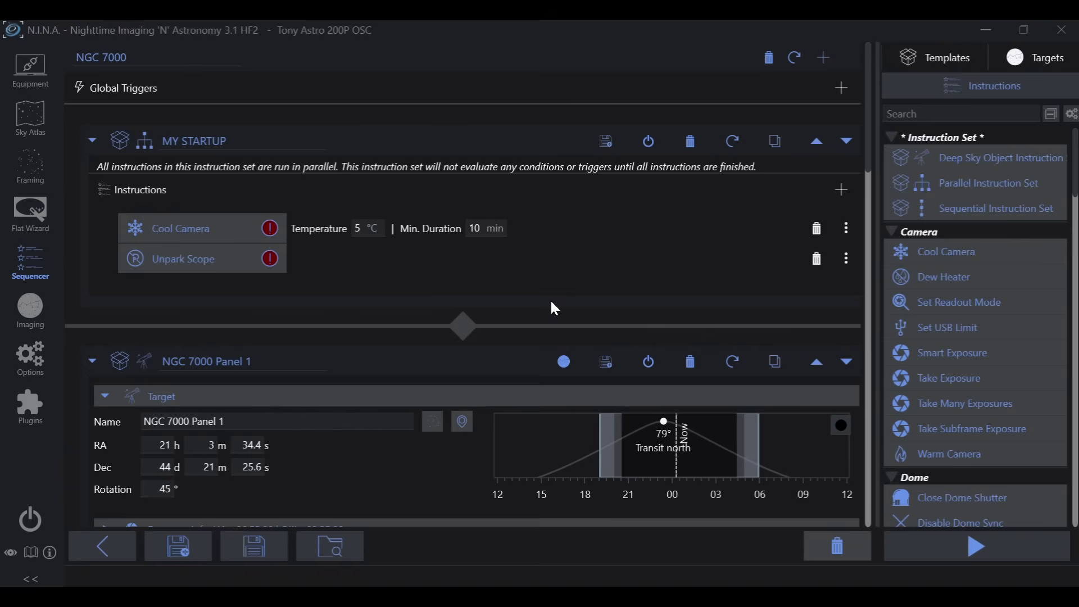
In N.I.N.A., save the sequence as NGC 7000 in the NGC 7000 folder under C:\WBPP\YouTube File Structure
left_click(189, 545)
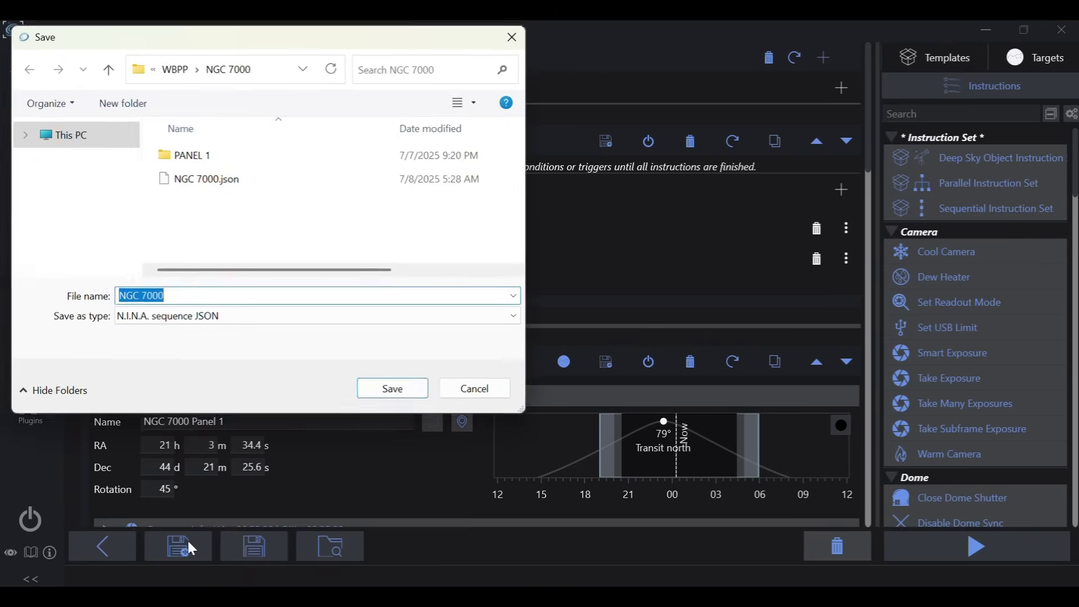
left_click(63, 236)
double_click(194, 167)
scroll(199, 231, "down", 3)
scroll(193, 233, "down", 1)
left_click(190, 256)
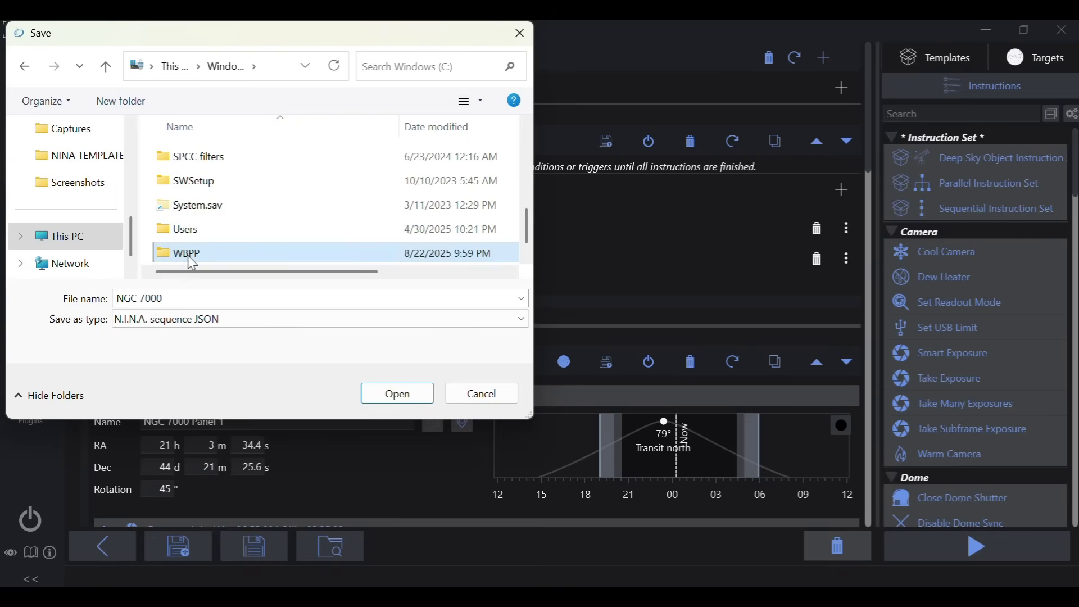
double_click(191, 256)
scroll(214, 265, "down", 2)
double_click(218, 222)
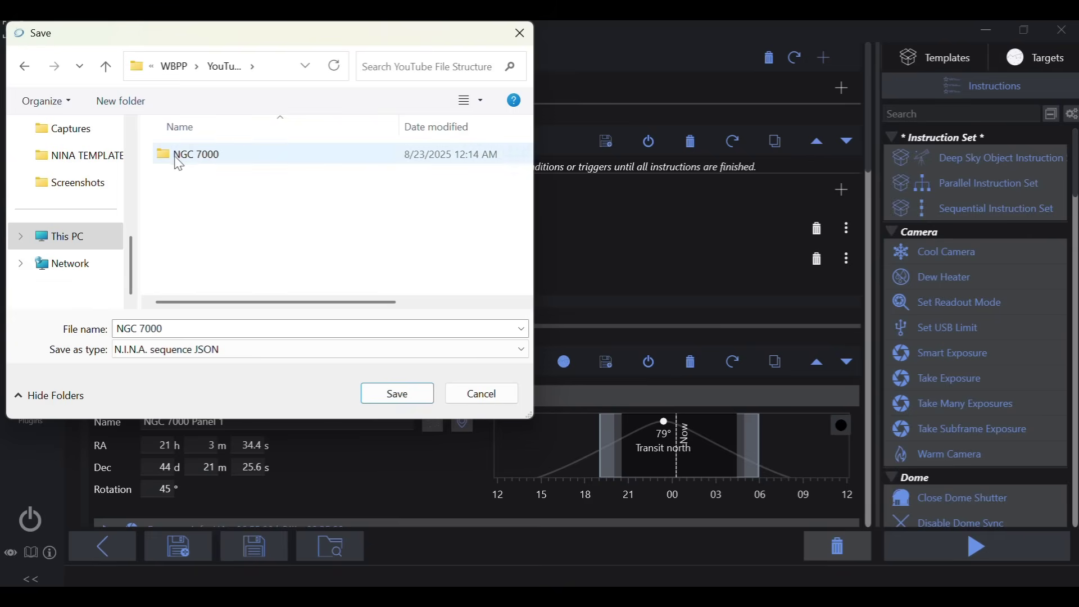
double_click(172, 160)
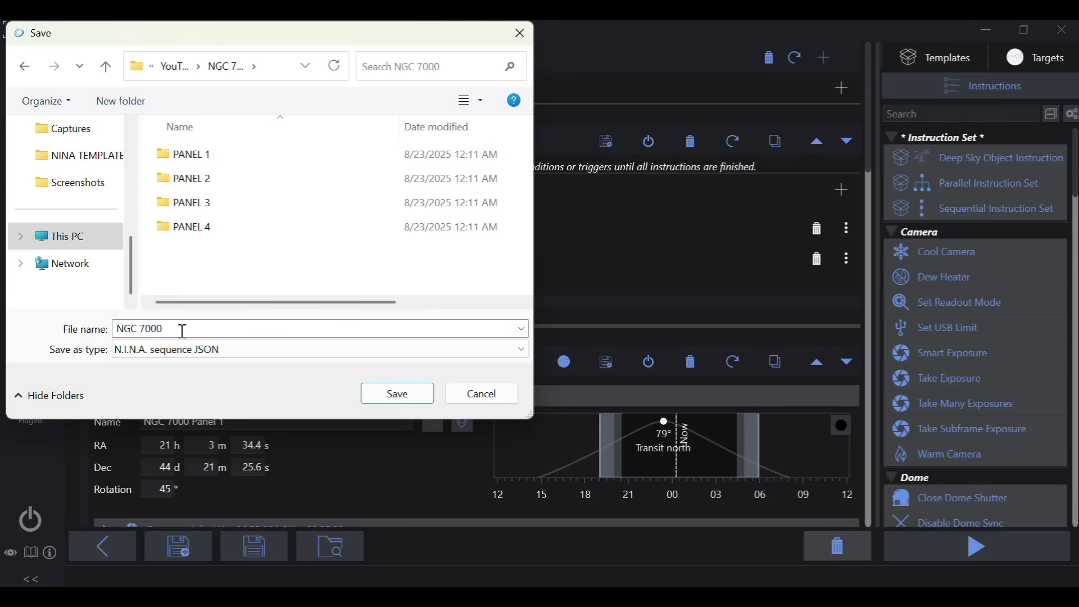
left_click(398, 398)
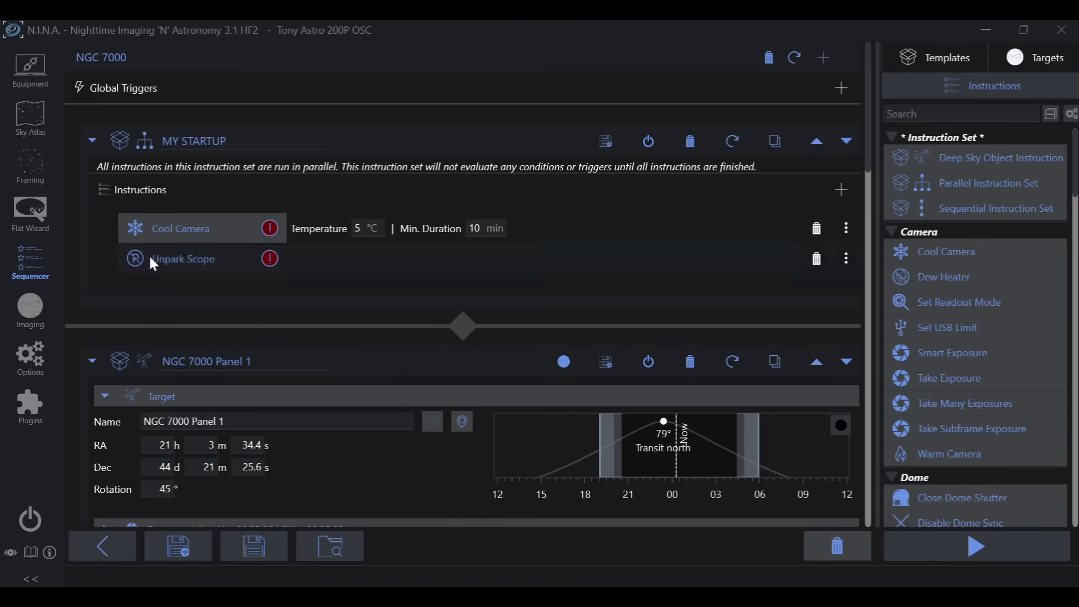
Open the Framing view, and open the NGC 7000 PNG from the NGC 7000 project folder in File Explorer
left_click(33, 166)
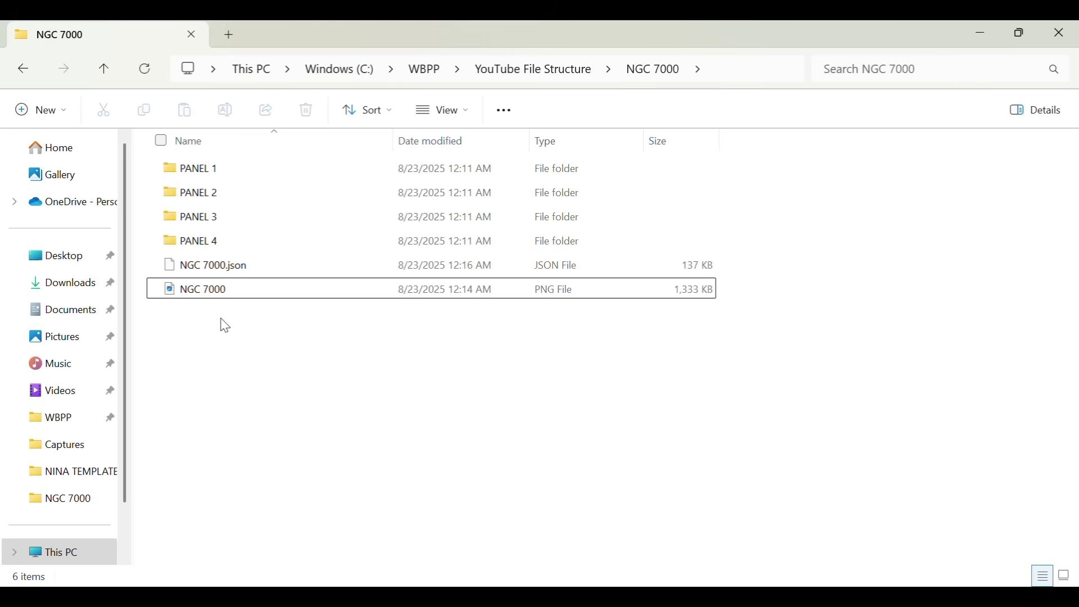
double_click(181, 294)
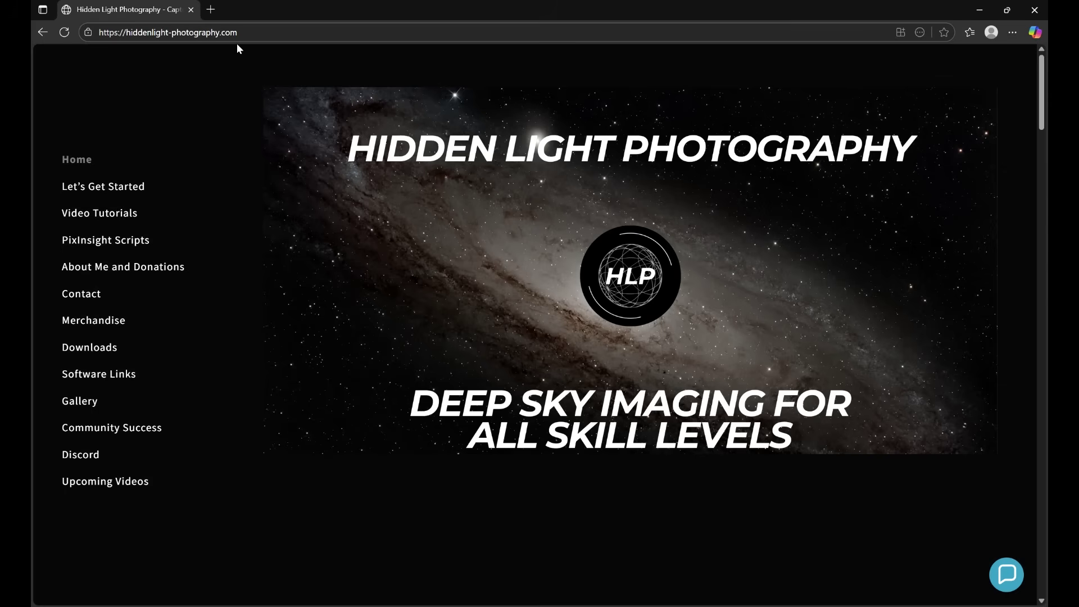
On the Hidden Light Photography website in the browser, find the downloadable file structures and download the Mono Multi-Night archive TARGET_NAME_MONO.zip
left_click(63, 349)
scroll(584, 363, "down", 2)
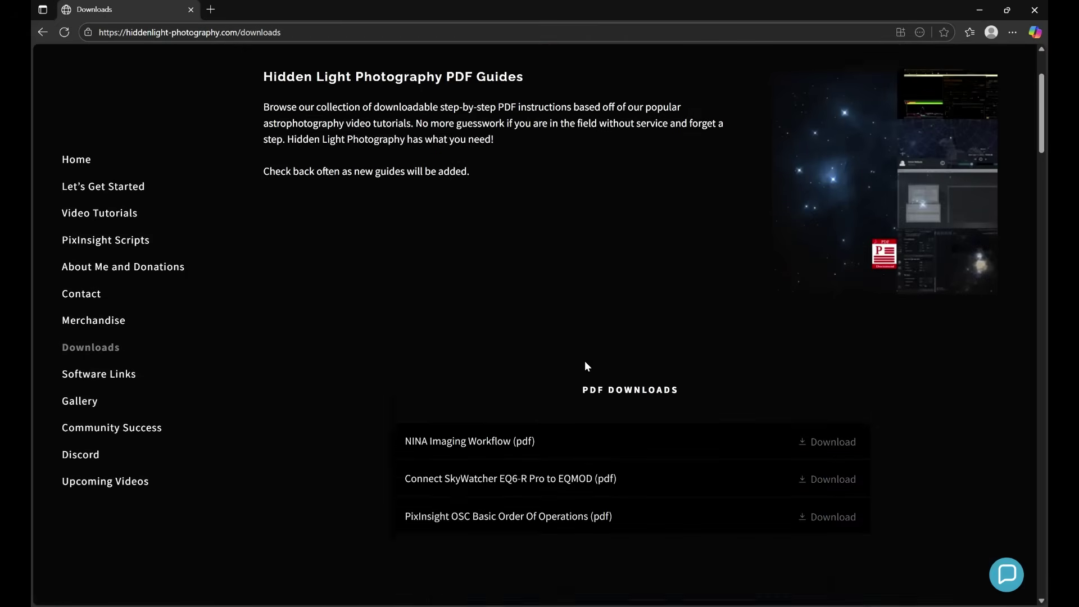
scroll(584, 366, "down", 15)
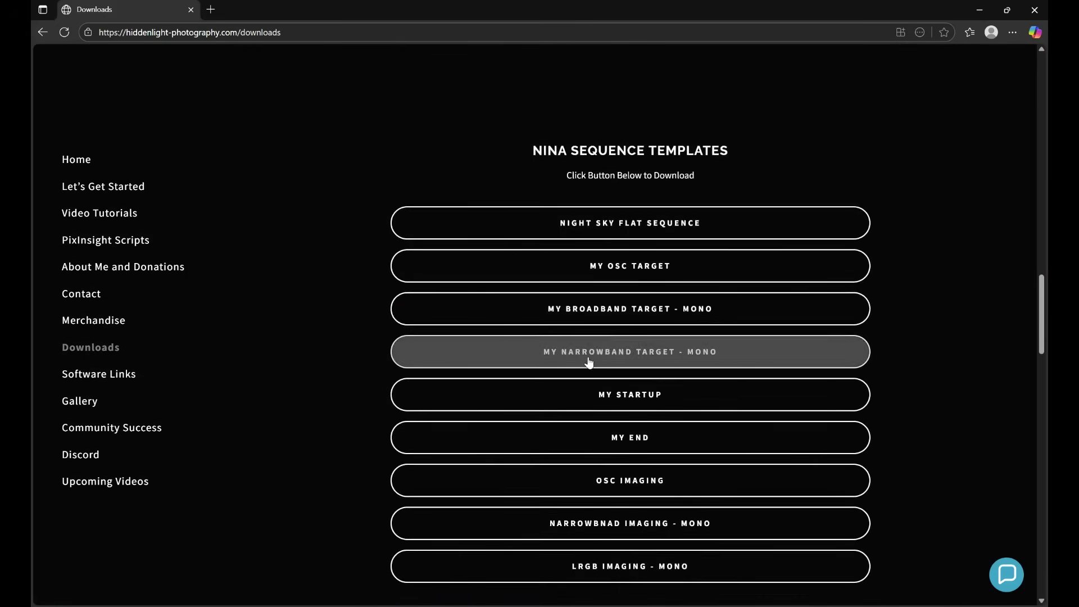
scroll(588, 362, "down", 15)
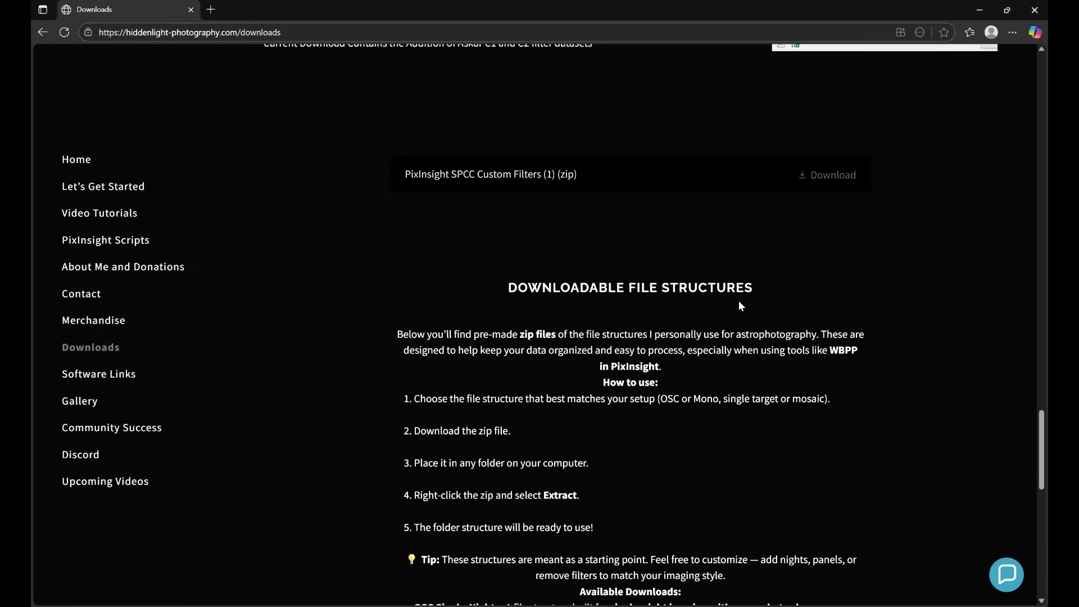
scroll(739, 305, "down", 1)
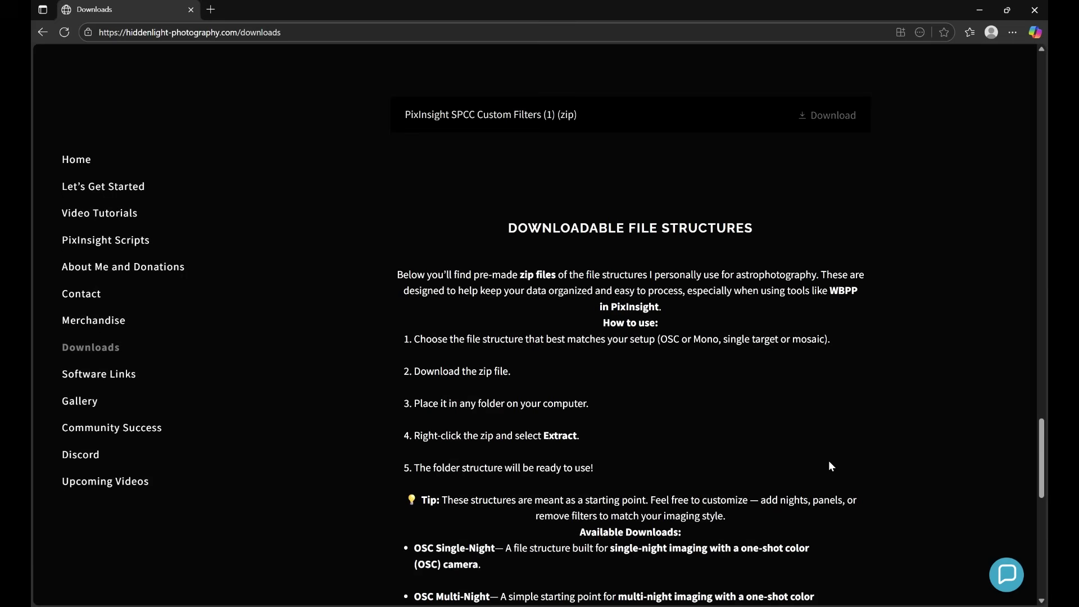
scroll(830, 466, "down", 6)
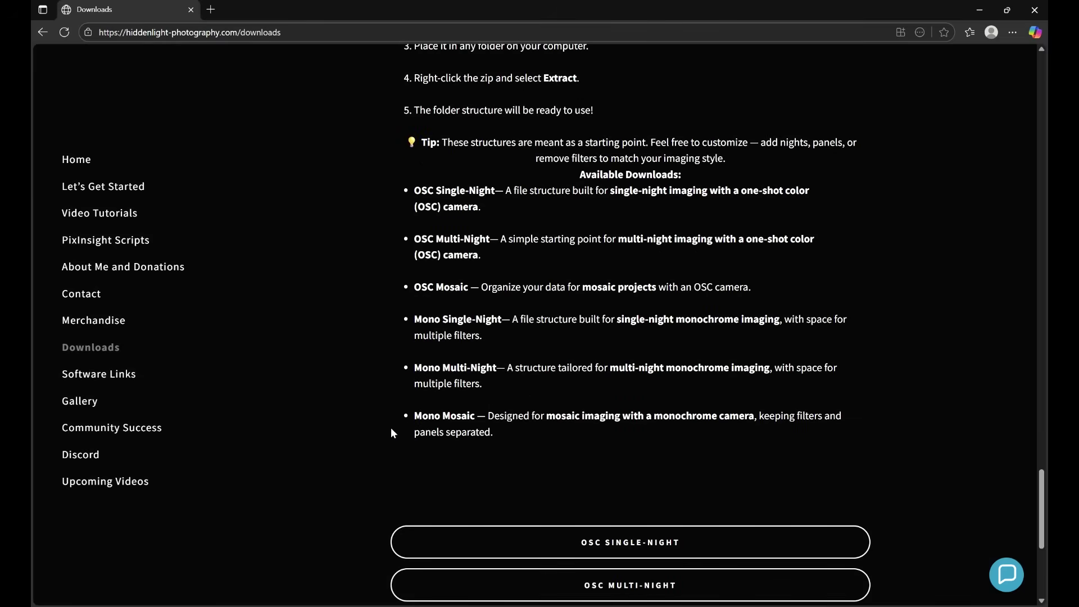
scroll(393, 458, "down", 5)
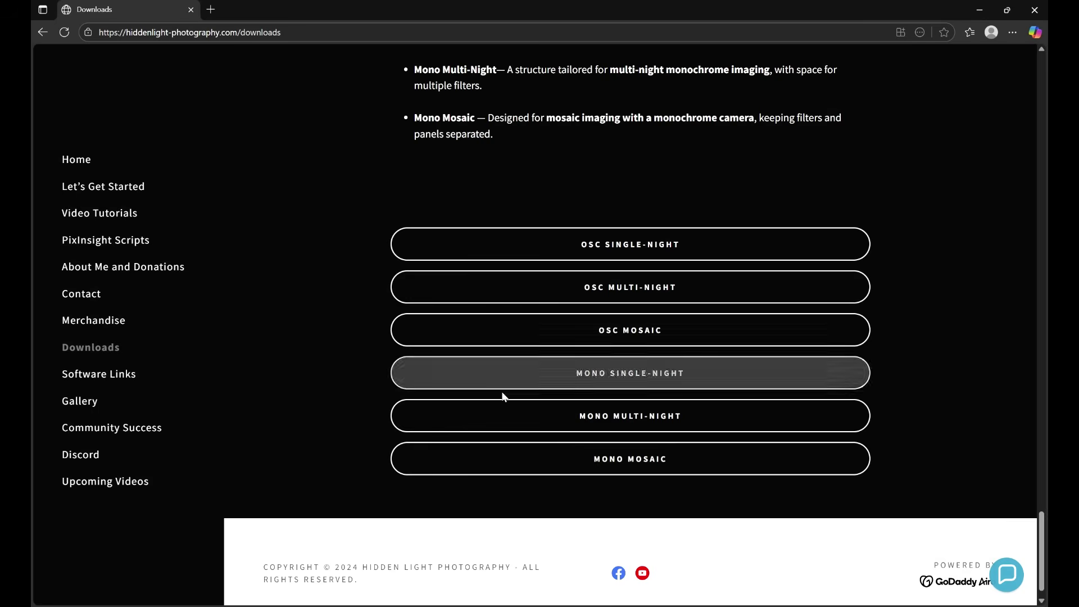
left_click(586, 418)
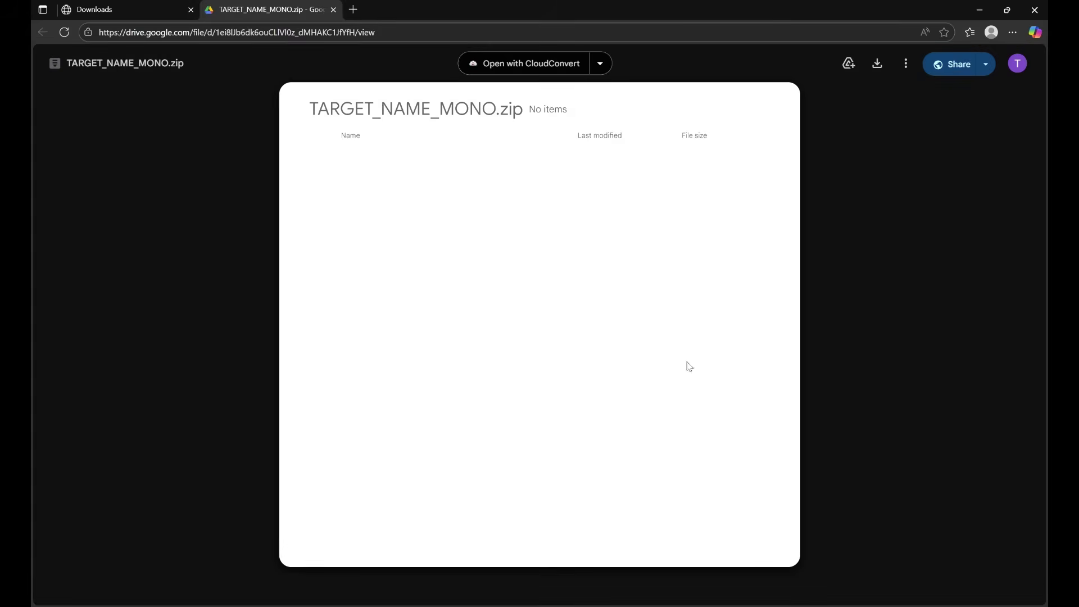
left_click(877, 64)
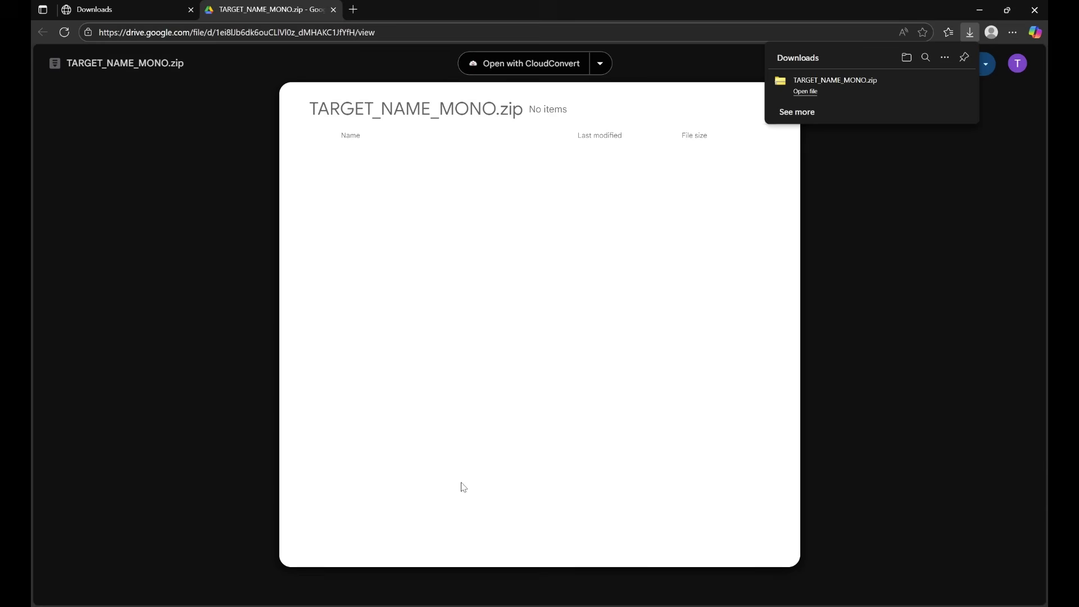
In File Explorer, extract TARGET_NAME_MONO.zip to C:\YOUTUBE FILE STRUCTURE\TARGET_NAME_MONO
mouse_move(643, 601)
left_click(661, 580)
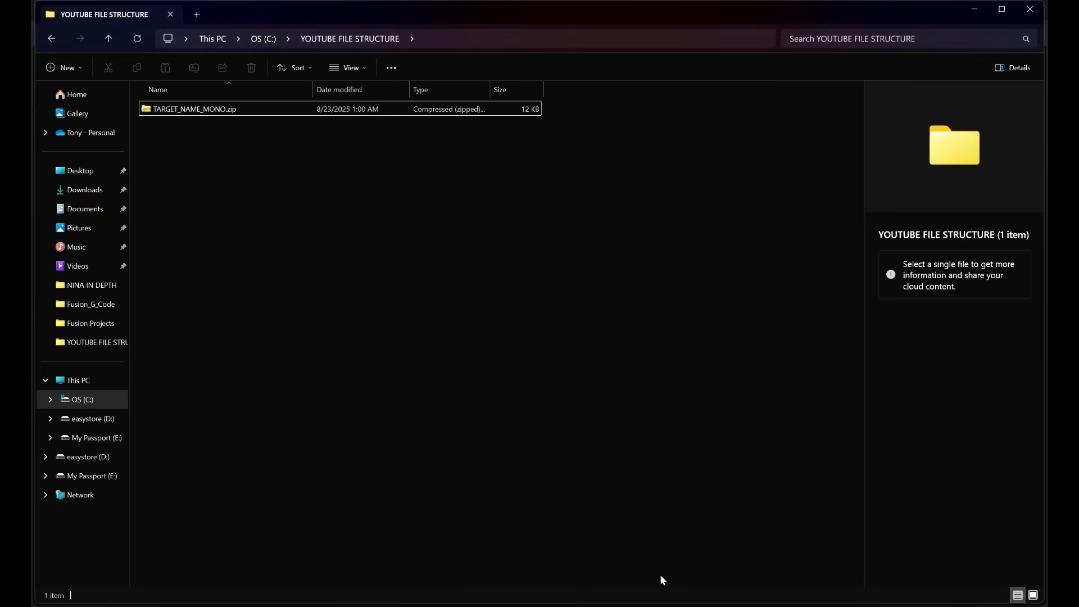
right_click(207, 110)
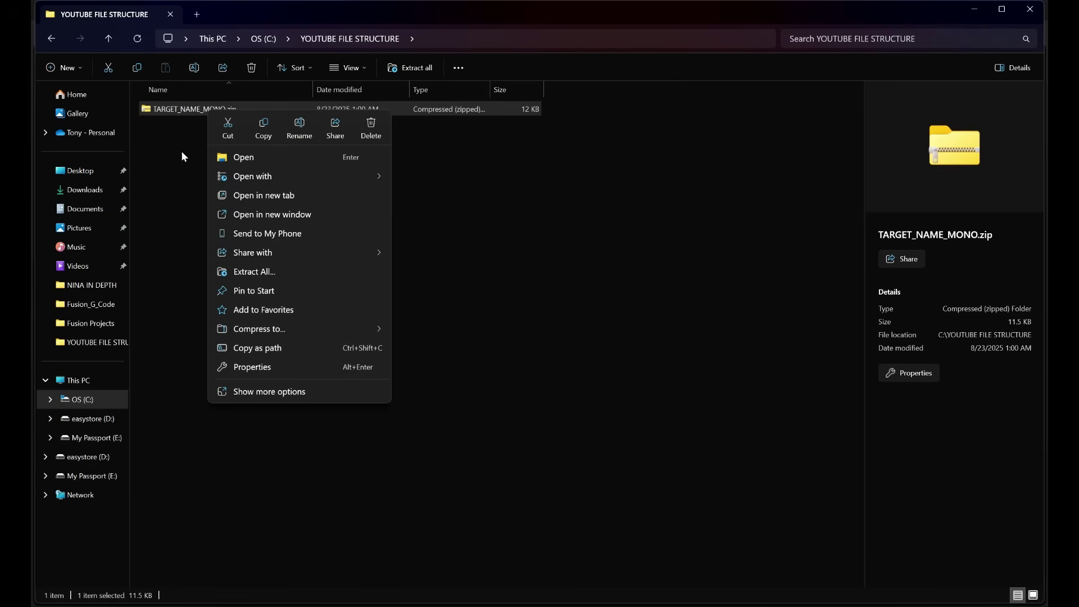
left_click(241, 275)
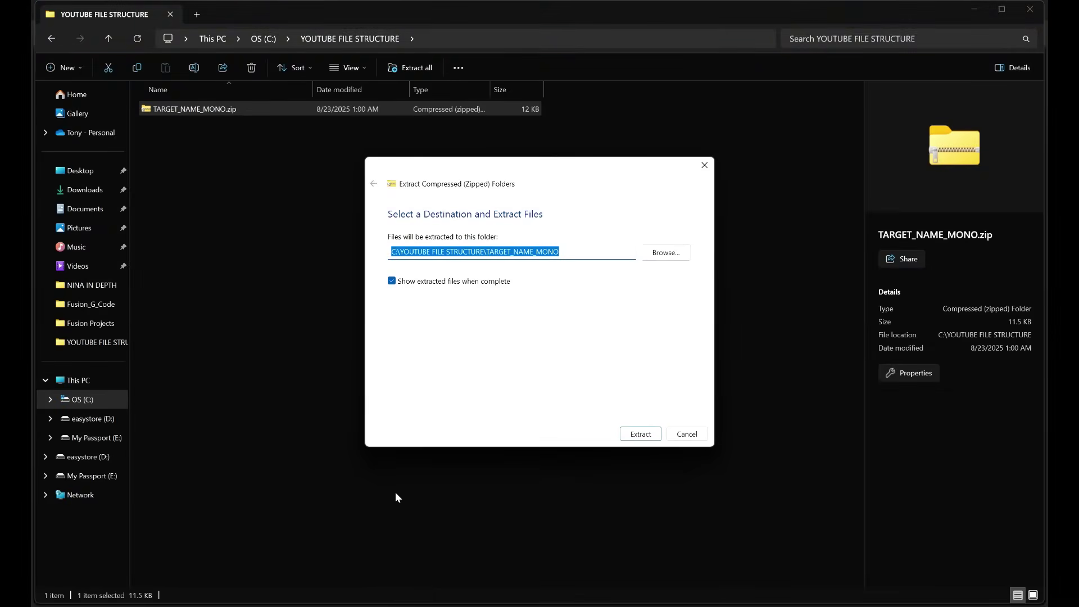
left_click(640, 434)
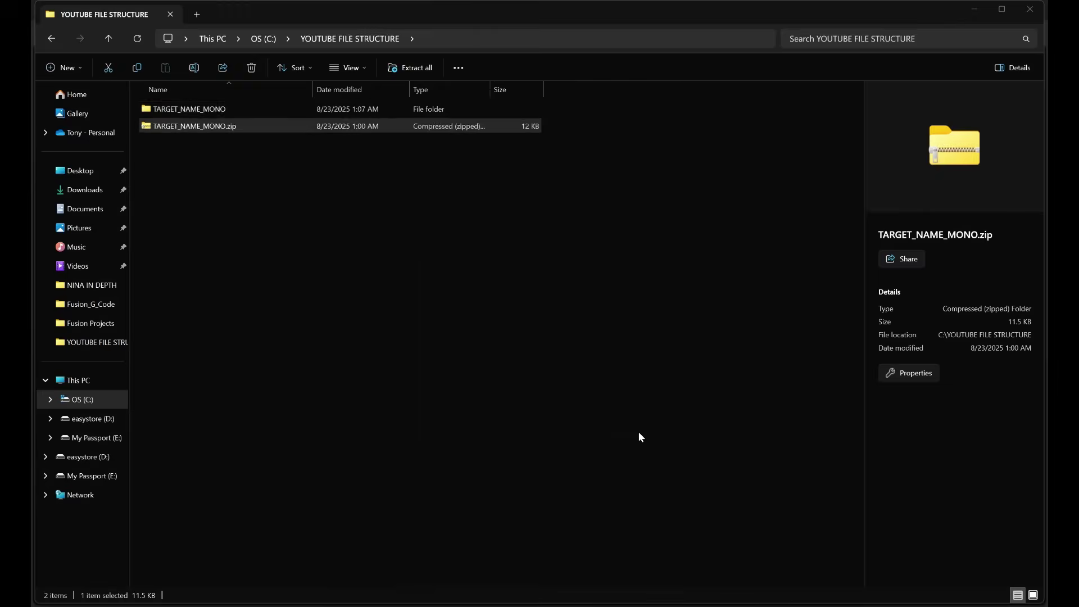
Delete the TARGET_NAME_MONO.zip archive from the YOUTUBE FILE STRUCTURE folder
left_click(366, 40)
left_click(262, 206)
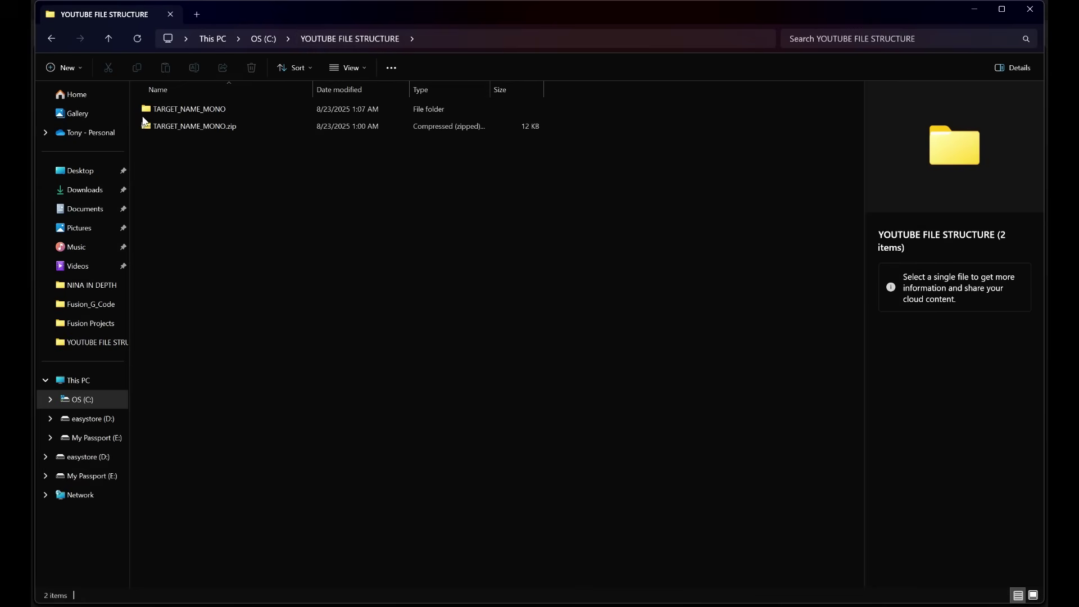
left_click(192, 131)
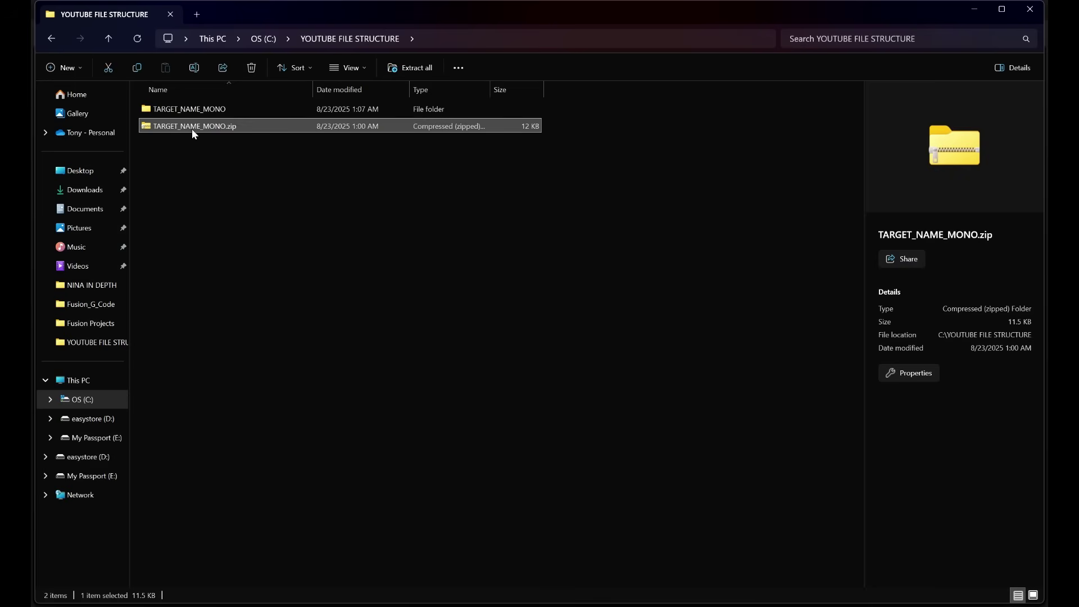
key("Delete")
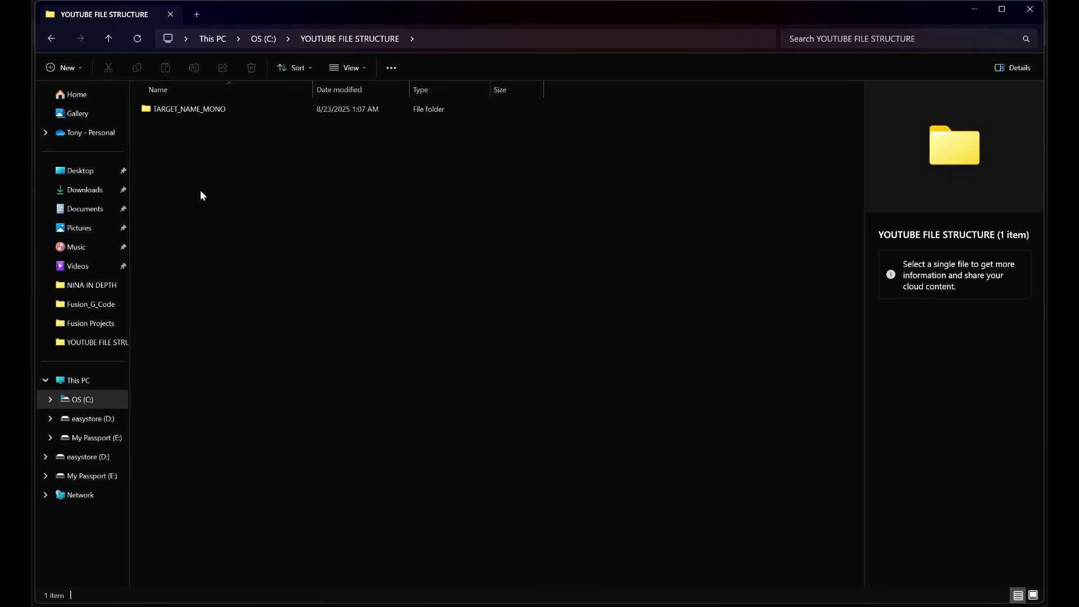
Open the NIGHT 1 folder inside the extracted TARGET_NAME_MONO folder to examine its filter subfolders
double_click(177, 109)
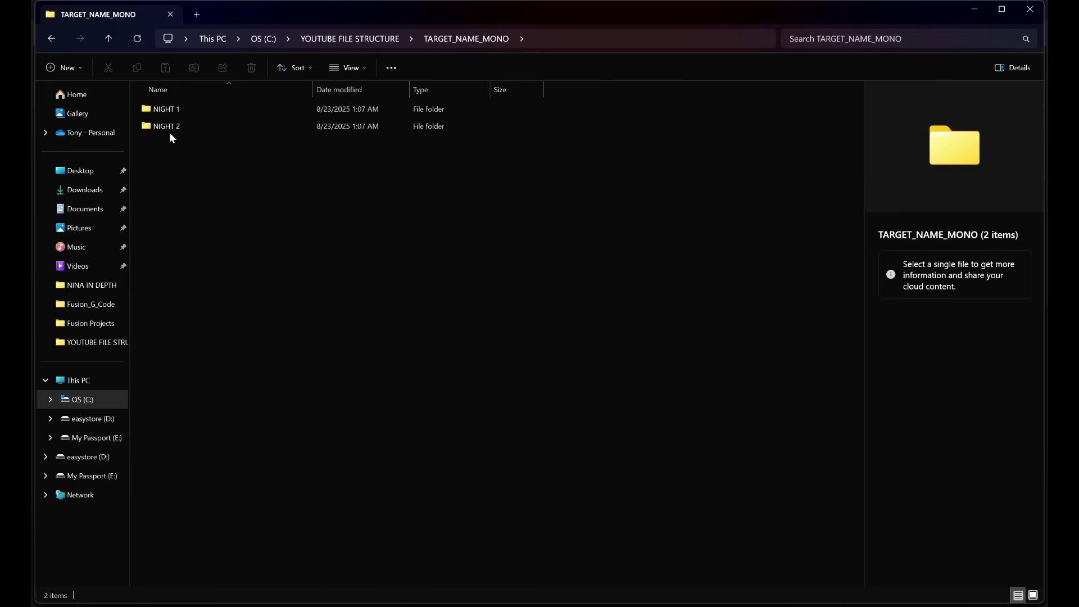
double_click(171, 110)
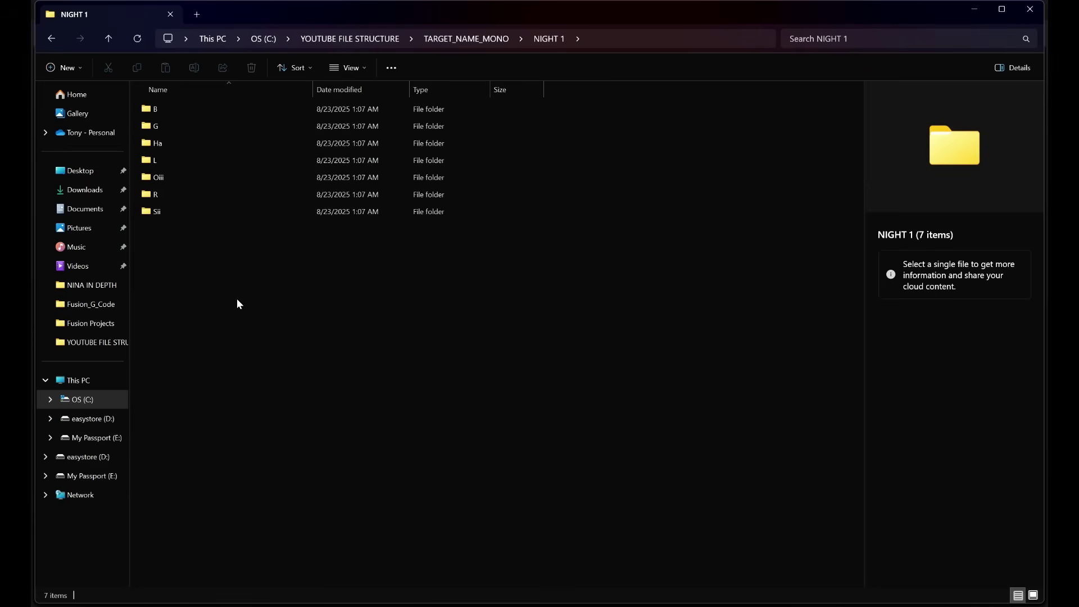